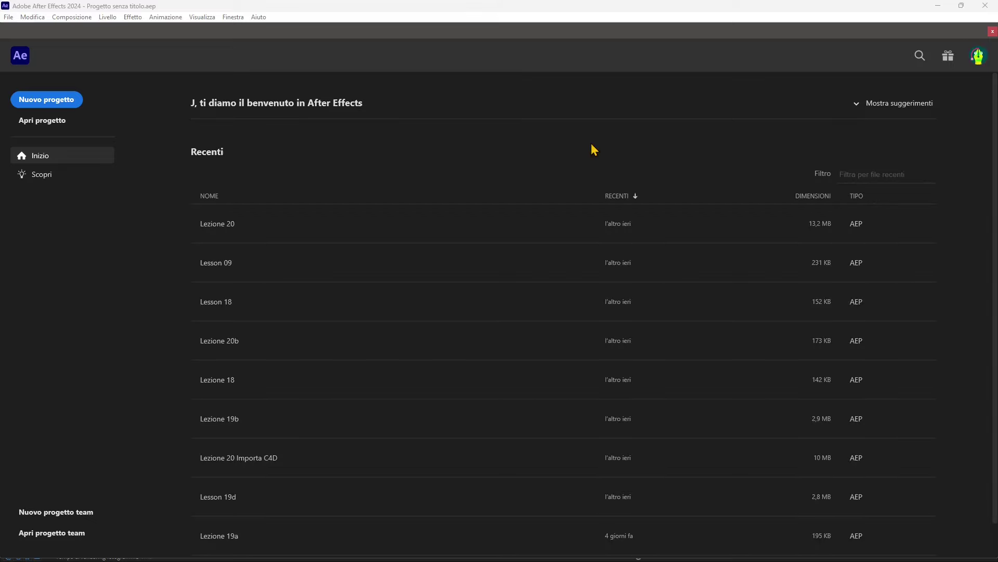
# Step: Open the Lezione 20 project from the Recent list on the Home screen
pyautogui.click(241, 231)
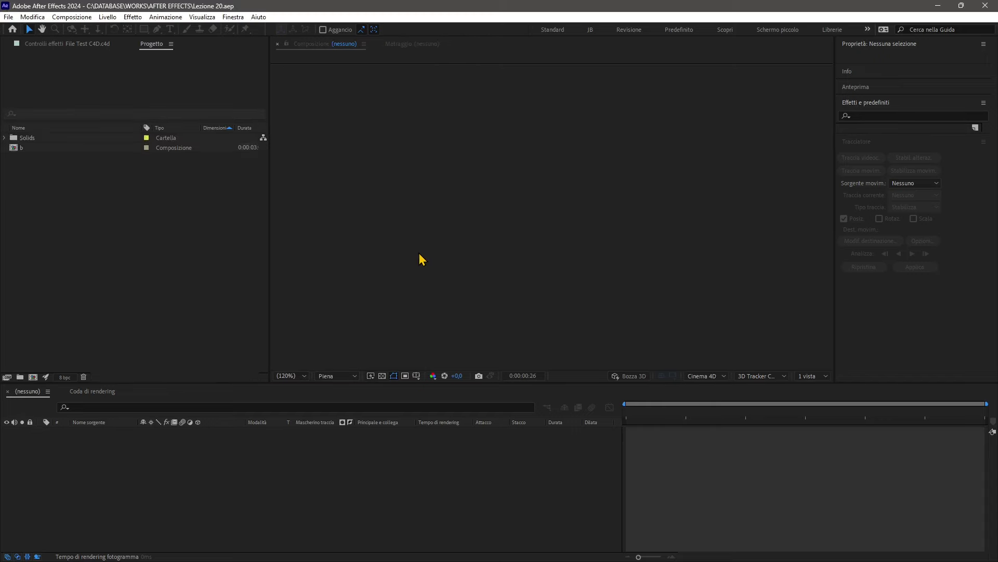
# Step: Scrub composition b to the glass-sphere frame, expand Effects & Presets categories, then switch to File Explorer
pyautogui.moveTo(459, 411); pyautogui.dragTo(528, 410)
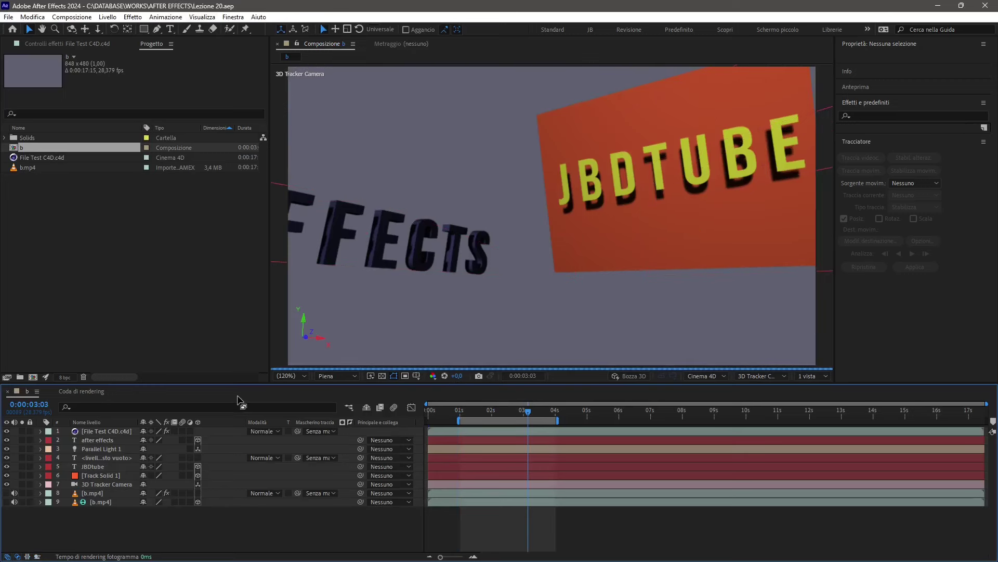
pyautogui.moveTo(513, 412)
pyautogui.mouseDown()
pyautogui.moveTo(494, 412)
pyautogui.moveTo(512, 414)
pyautogui.mouseUp()
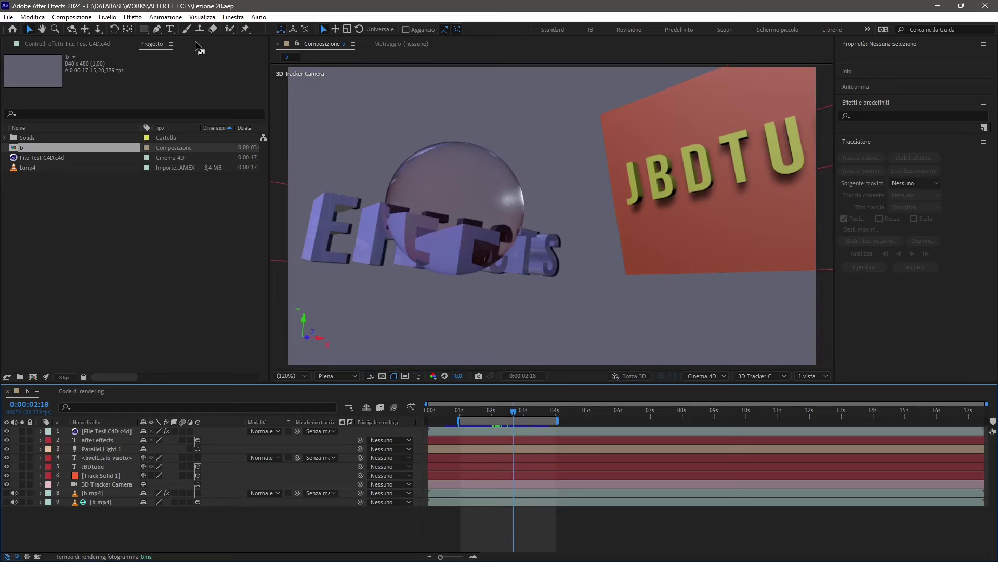
pyautogui.click(879, 112)
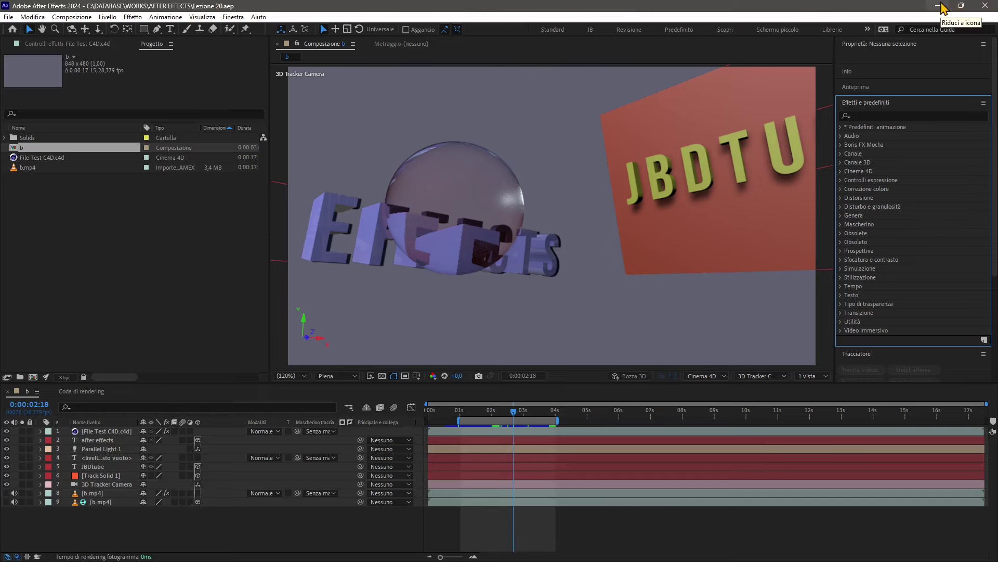
pyautogui.hotkey('alt', 'Tab')
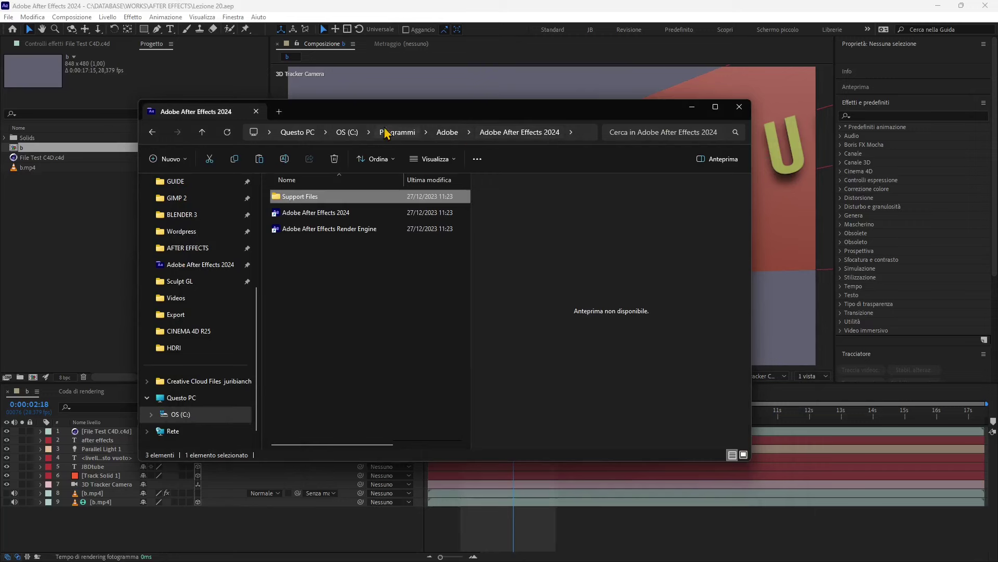
# Step: Confirm the folder path is C:\Program Files\Adobe\Adobe After Effects 2024 via the address bar
pyautogui.click(287, 134)
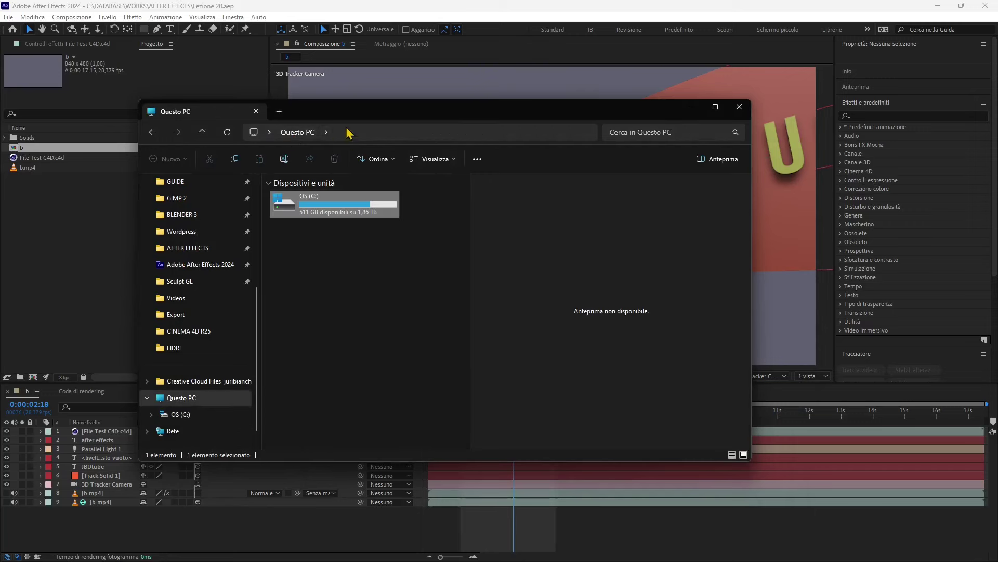
pyautogui.click(152, 132)
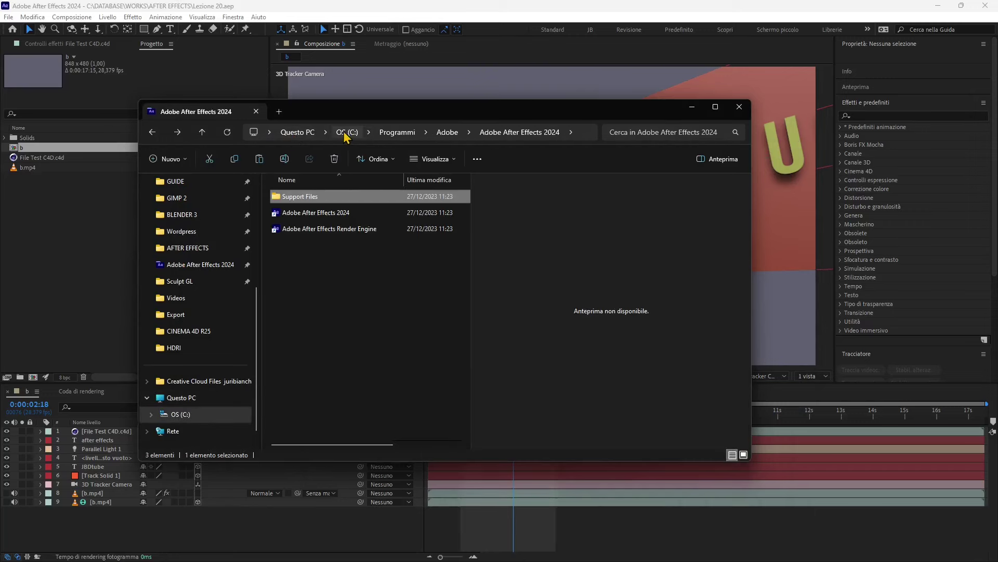
pyautogui.click(588, 135)
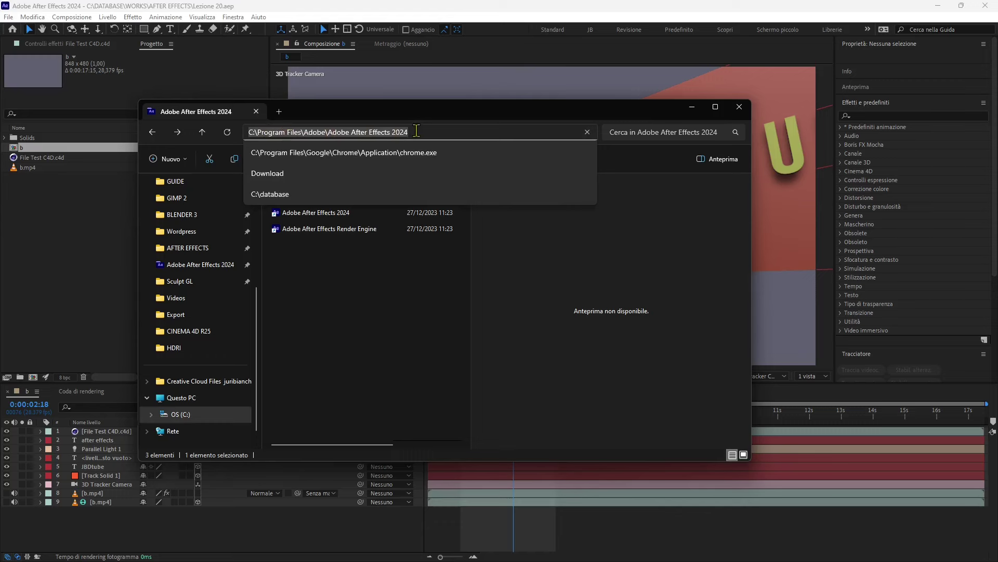
pyautogui.click(334, 301)
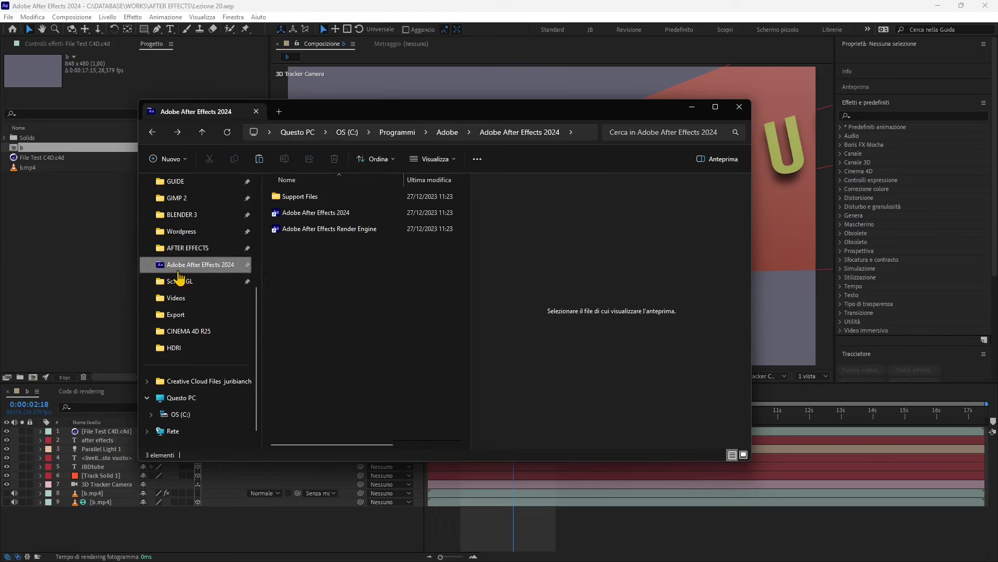
# Step: Go to Support Files > Plug-ins > Effects and widen the list to show Tipo and Dimensione
pyautogui.doubleClick(295, 197)
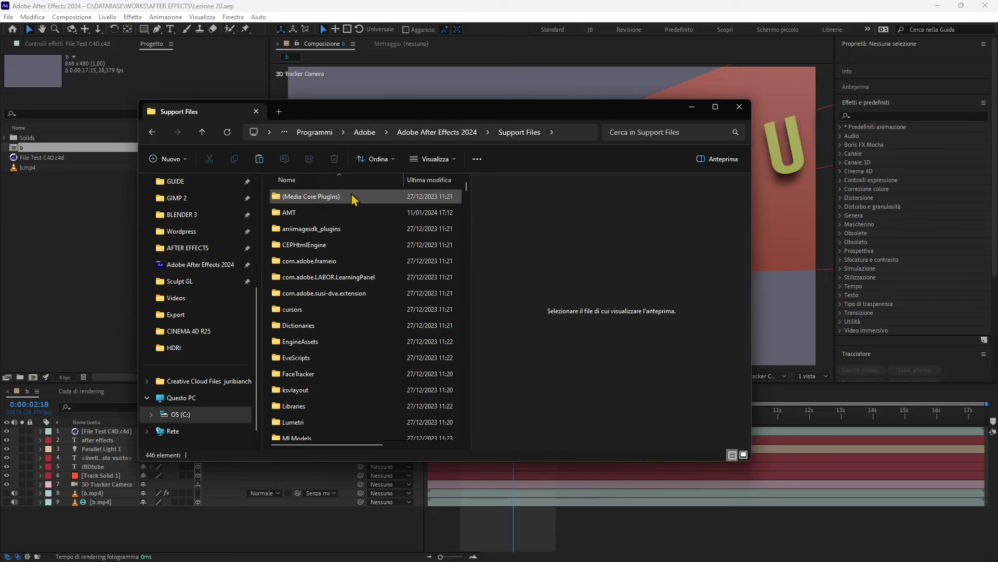
pyautogui.scroll(-1, 370, 356)
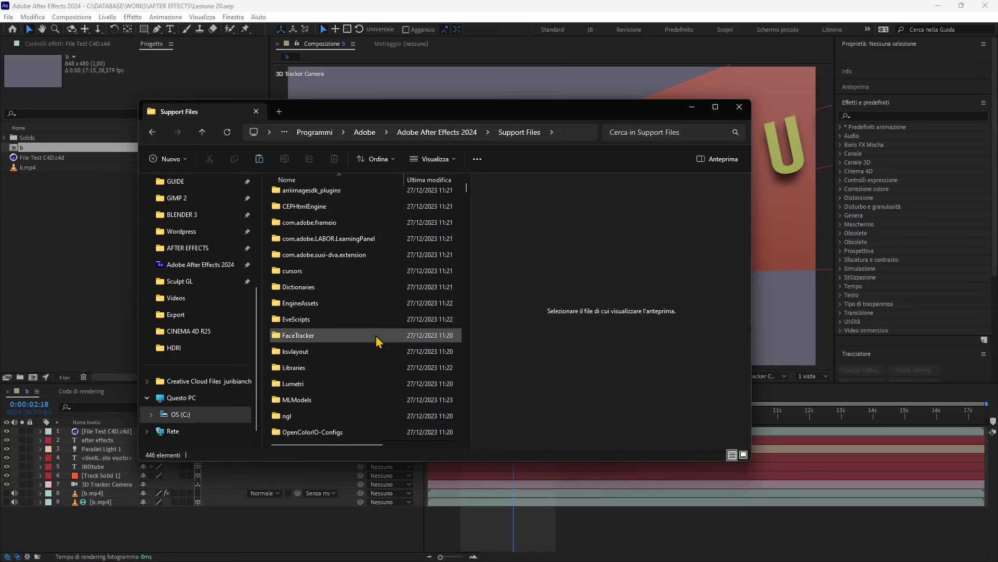
pyautogui.scroll(-1, 376, 339)
pyautogui.scroll(-2, 331, 362)
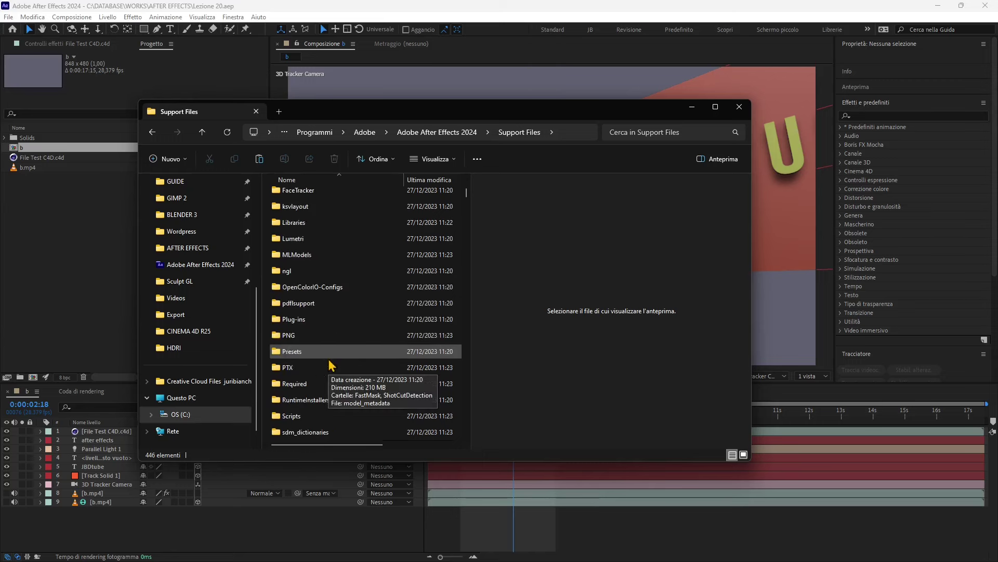
pyautogui.click(304, 320)
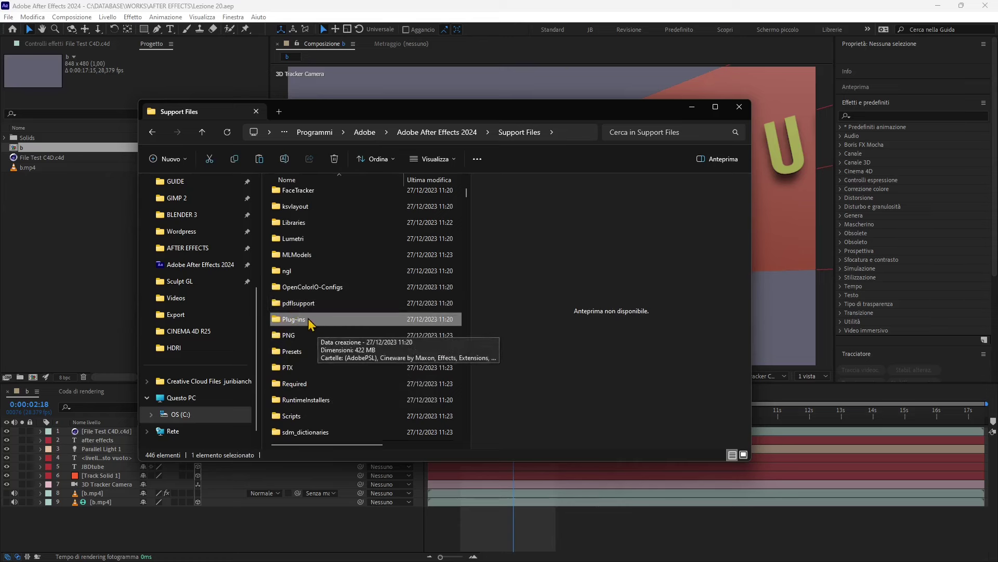
pyautogui.doubleClick(312, 321)
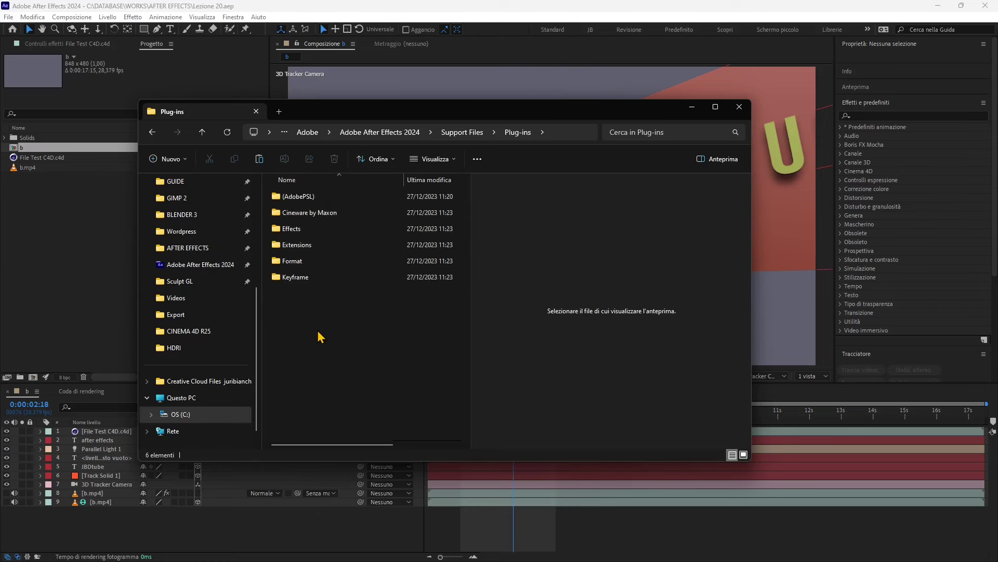
pyautogui.doubleClick(304, 229)
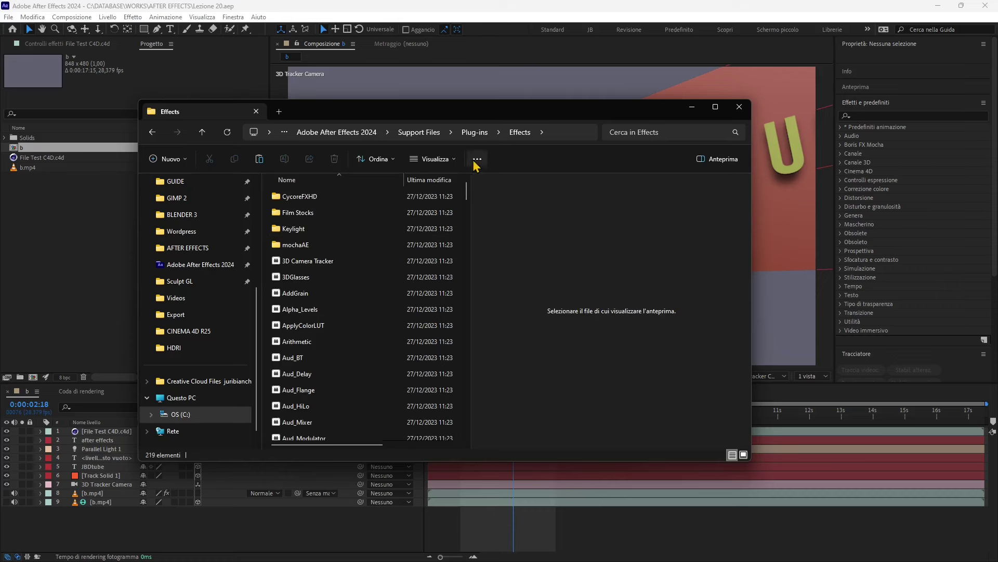
pyautogui.moveTo(471, 197); pyautogui.dragTo(605, 198)
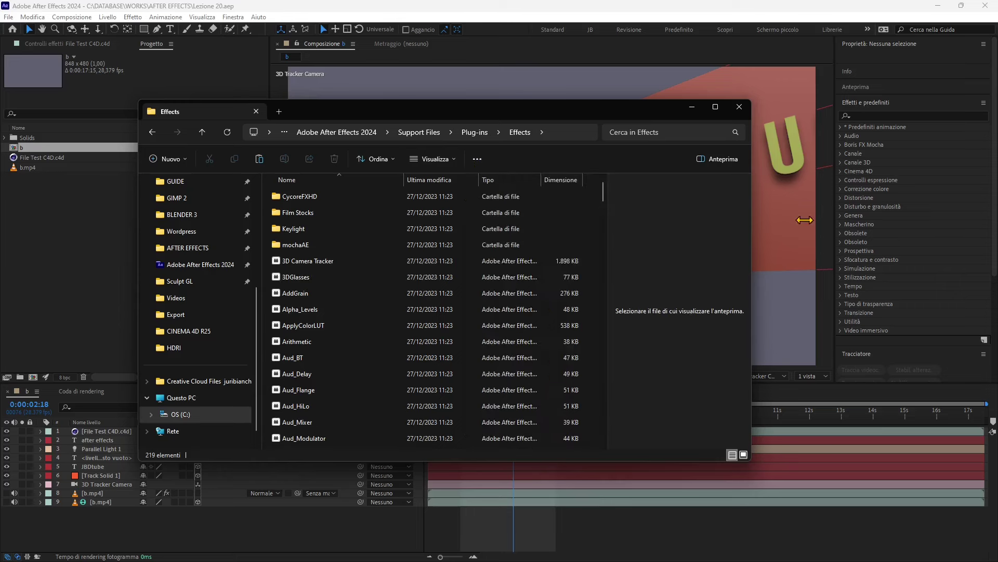
# Step: Check the 3D Camera Tracker file's properties to confirm it is an .aex effect plugin
pyautogui.rightClick(314, 265)
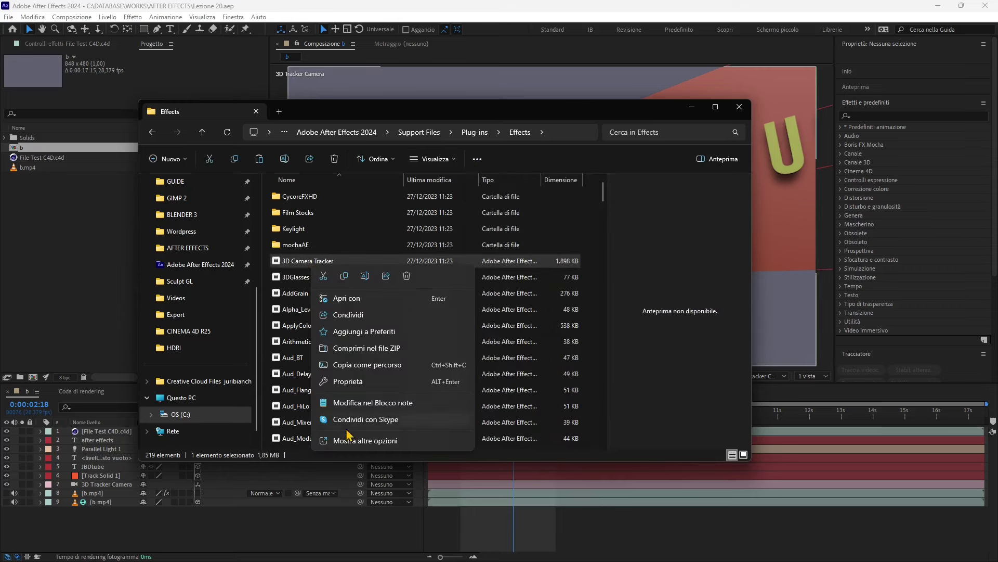
pyautogui.click(348, 381)
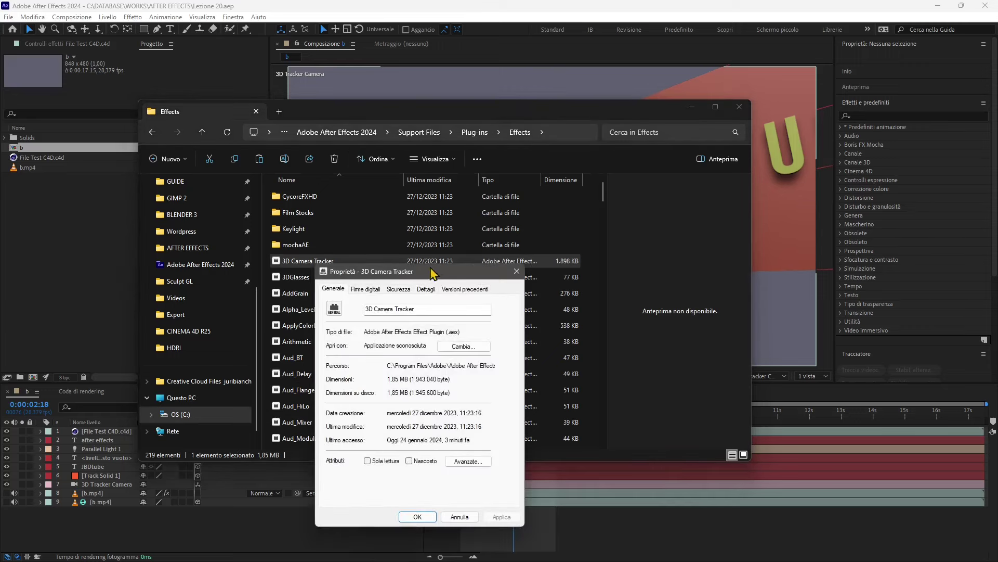
pyautogui.moveTo(432, 271); pyautogui.dragTo(476, 187)
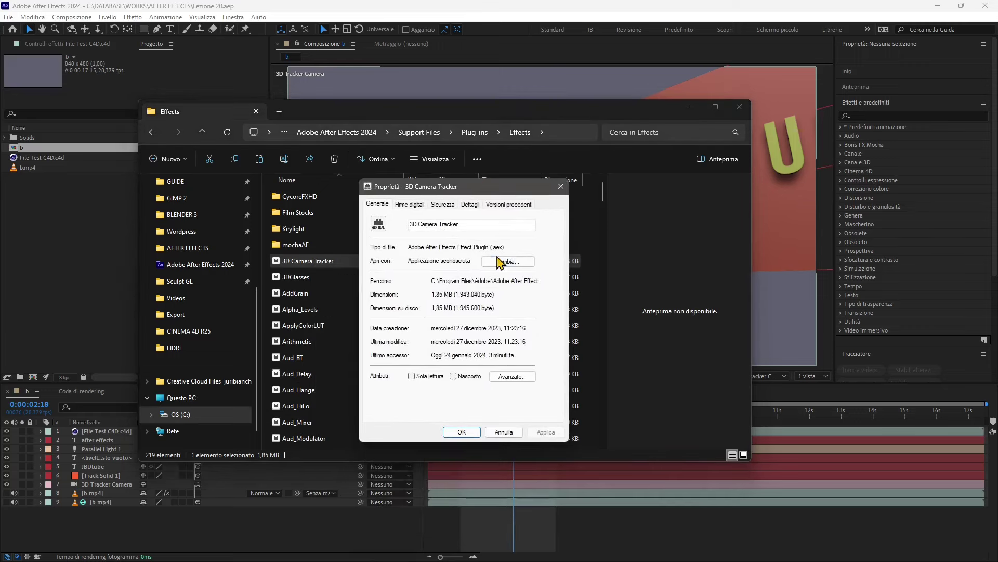
pyautogui.click(560, 188)
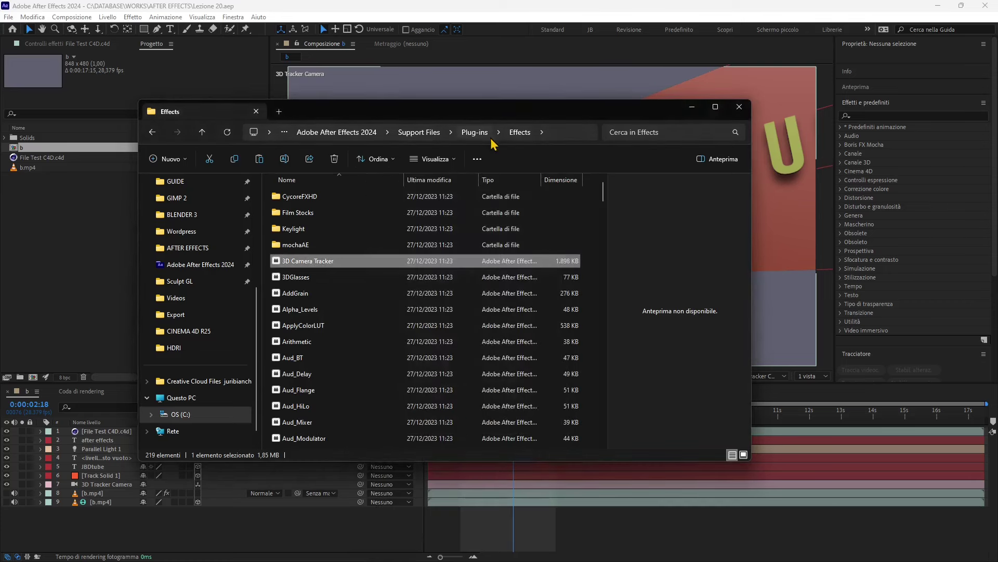
# Step: Inspect the CEPManager file's properties in Extensions, then return to the Plug-ins folder
pyautogui.click(475, 132)
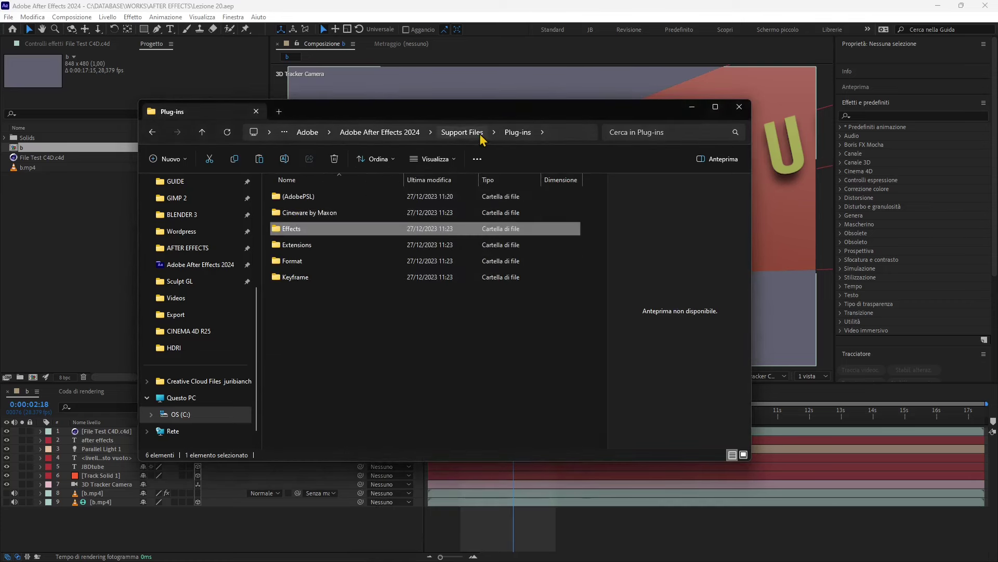
pyautogui.doubleClick(308, 245)
pyautogui.rightClick(315, 214)
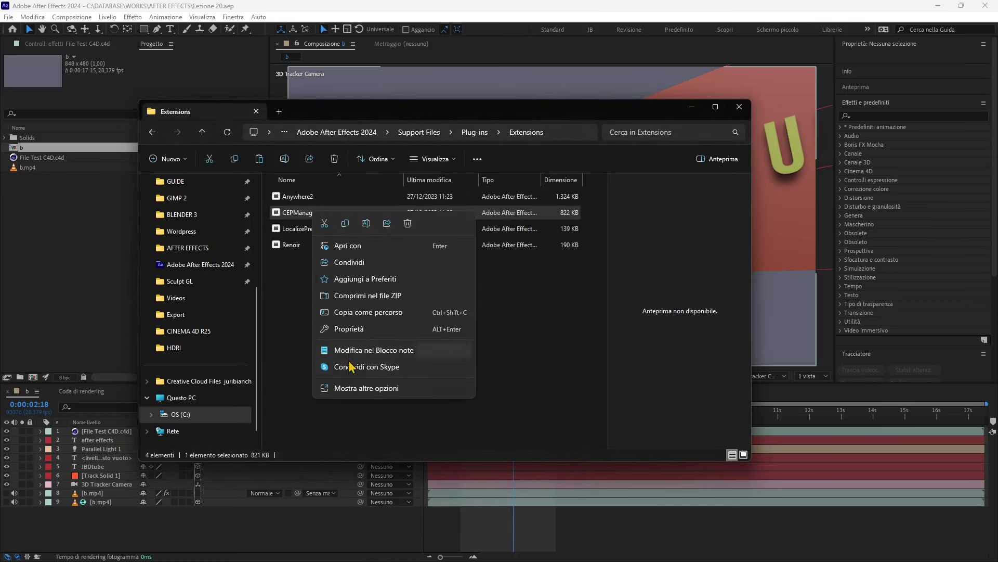
pyautogui.click(349, 329)
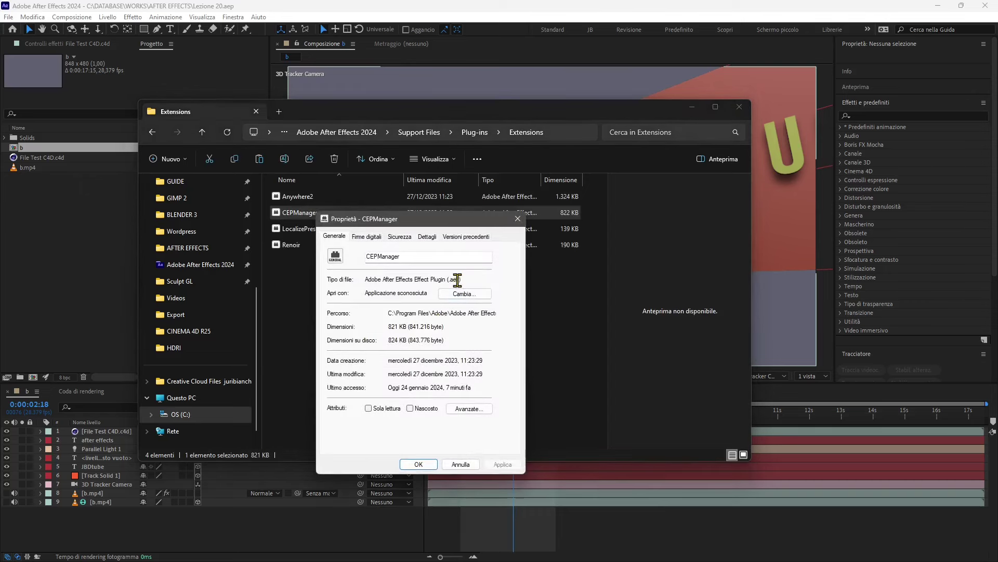
pyautogui.click(518, 218)
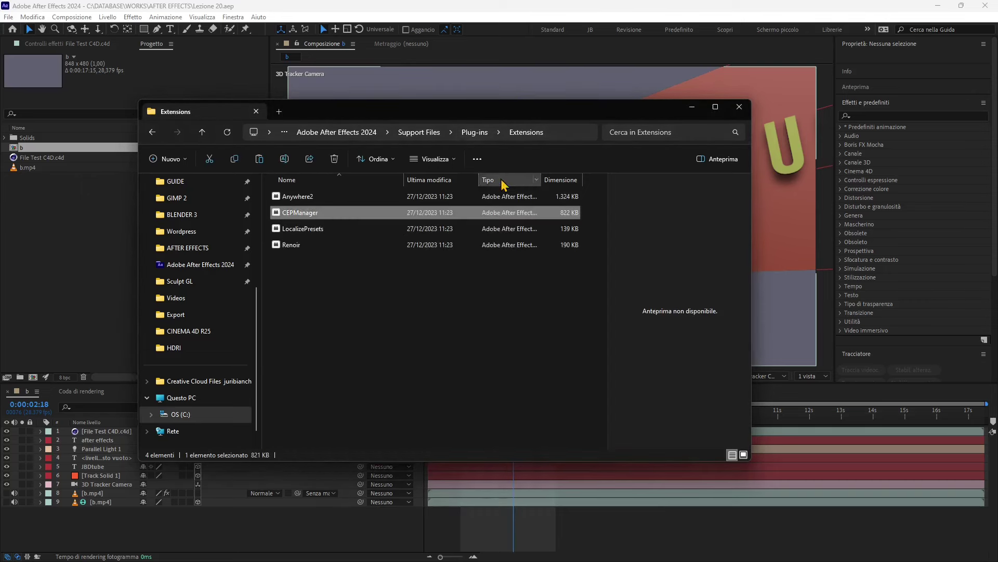
pyautogui.click(475, 132)
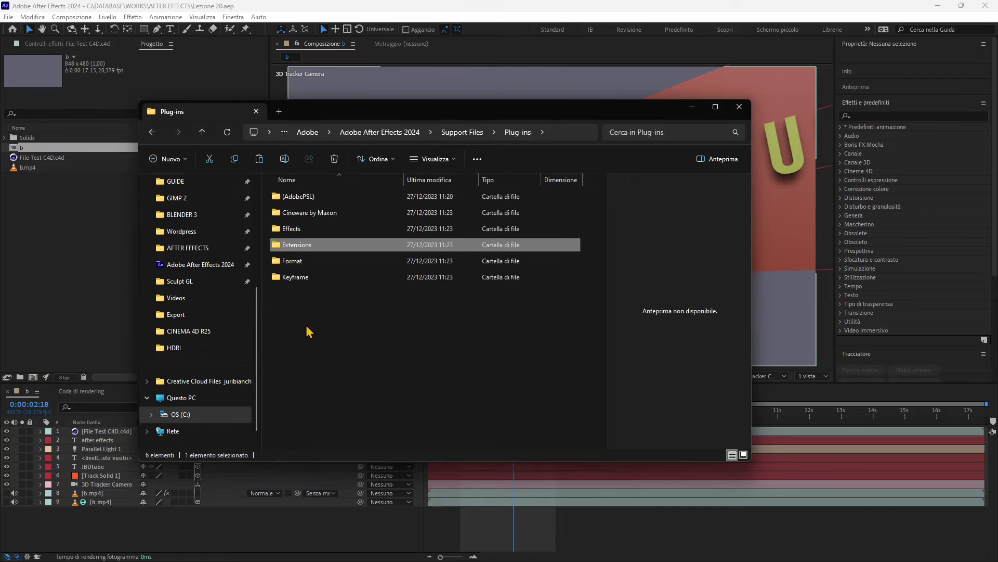
# Step: Navigate to Support Files > Presets > Text > Blurs
pyautogui.press('Return')
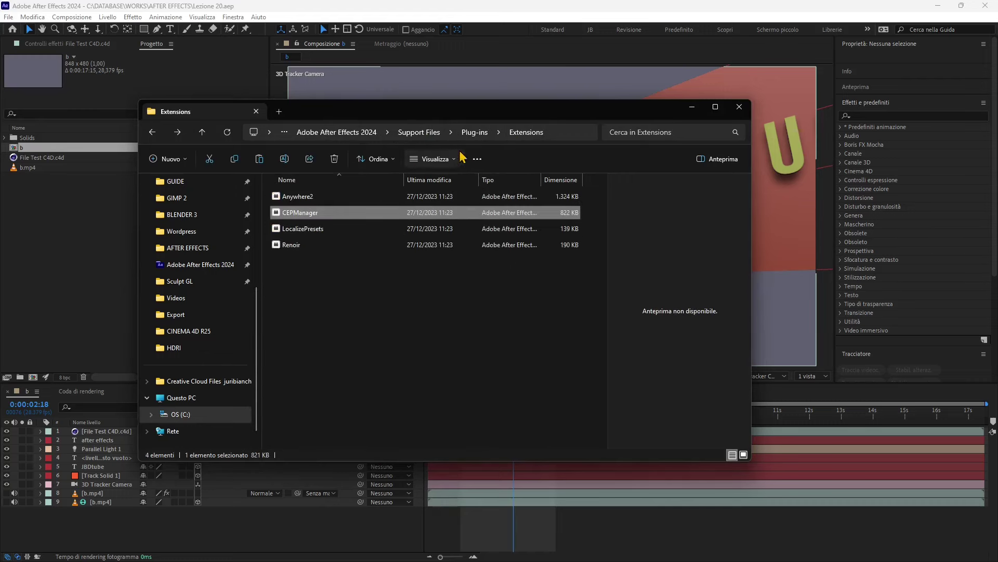
pyautogui.click(475, 133)
pyautogui.click(465, 133)
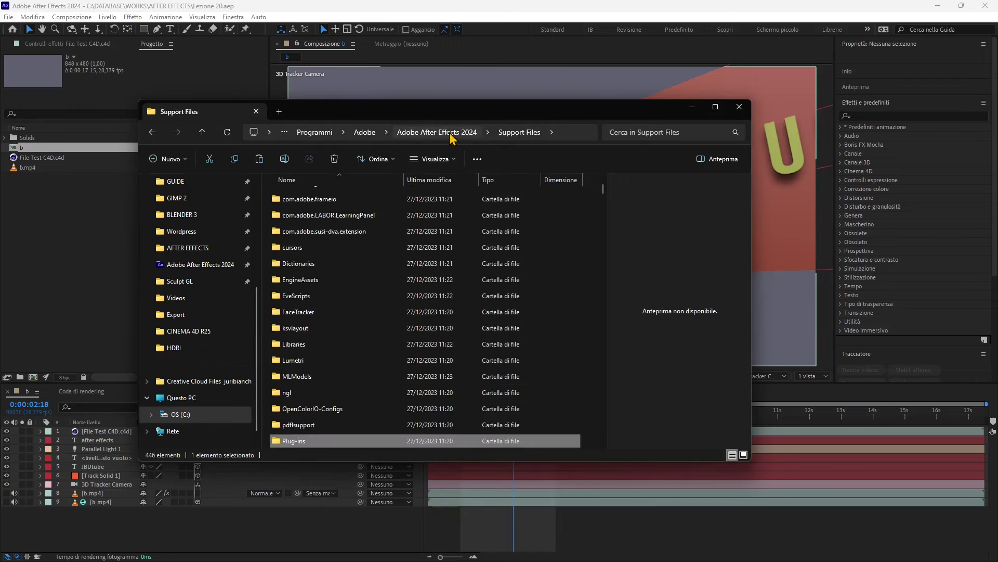
pyautogui.click(451, 134)
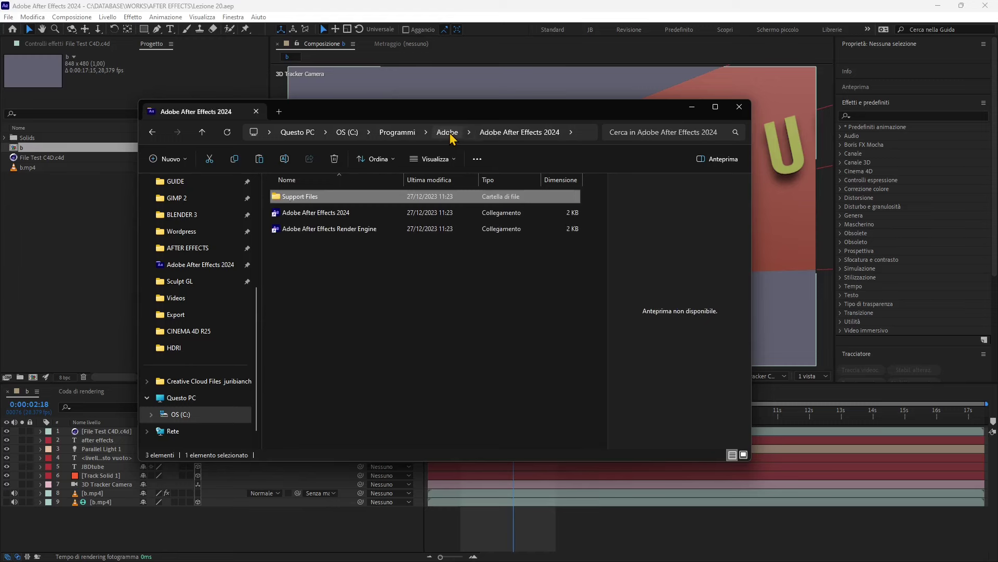
pyautogui.doubleClick(310, 200)
pyautogui.scroll(-5, 323, 364)
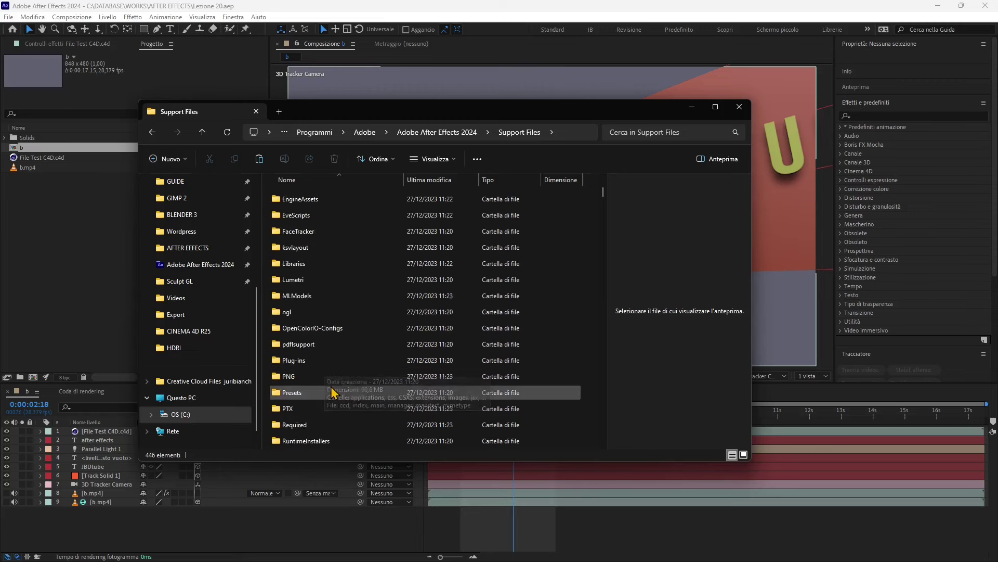
pyautogui.scroll(-1, 325, 387)
pyautogui.click(292, 347)
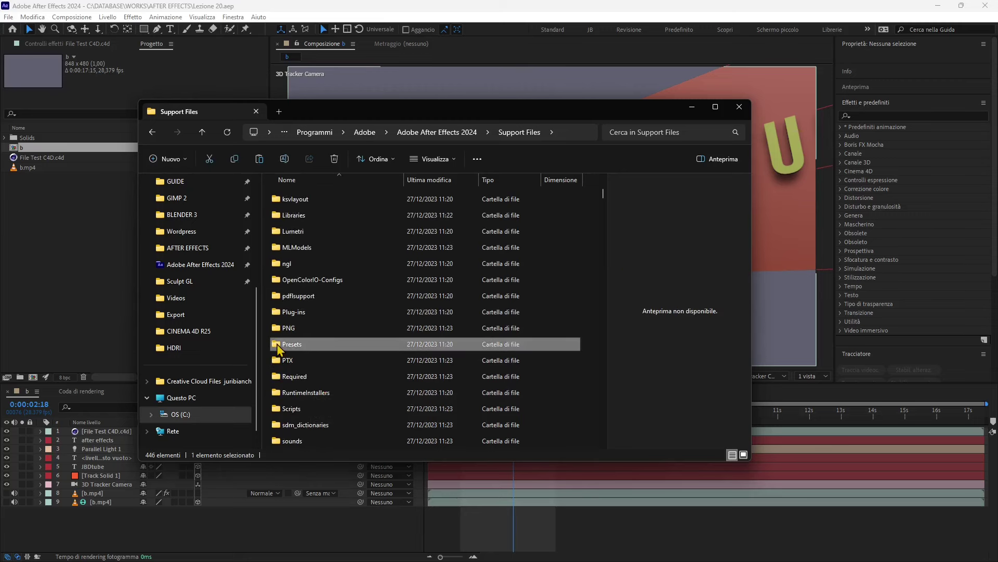
pyautogui.doubleClick(279, 345)
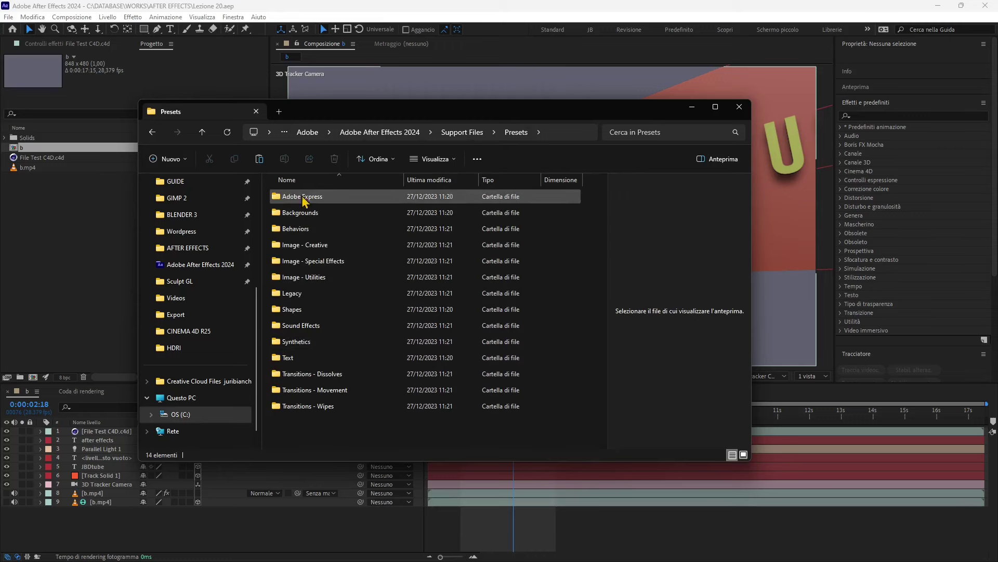
pyautogui.doubleClick(286, 357)
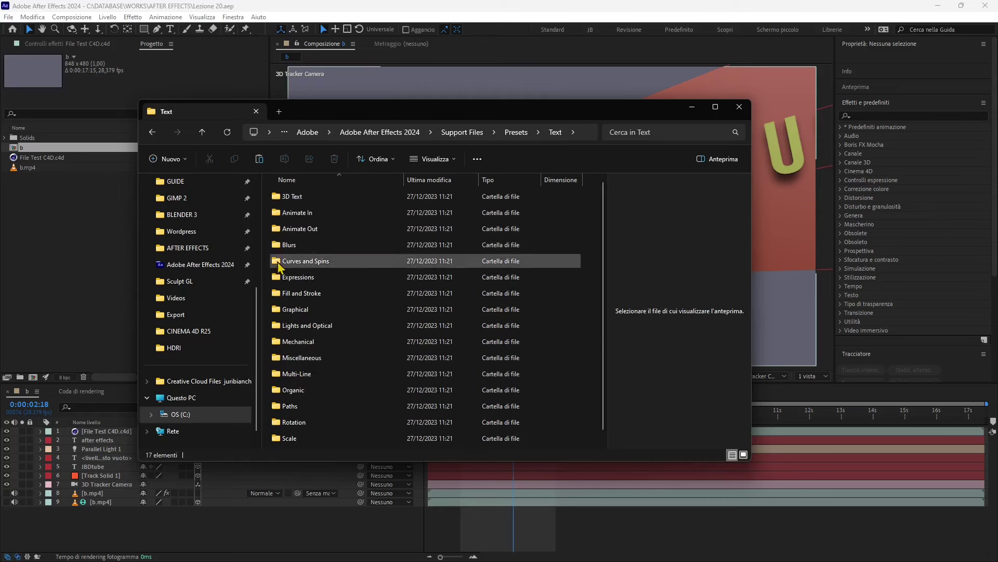
pyautogui.click(297, 246)
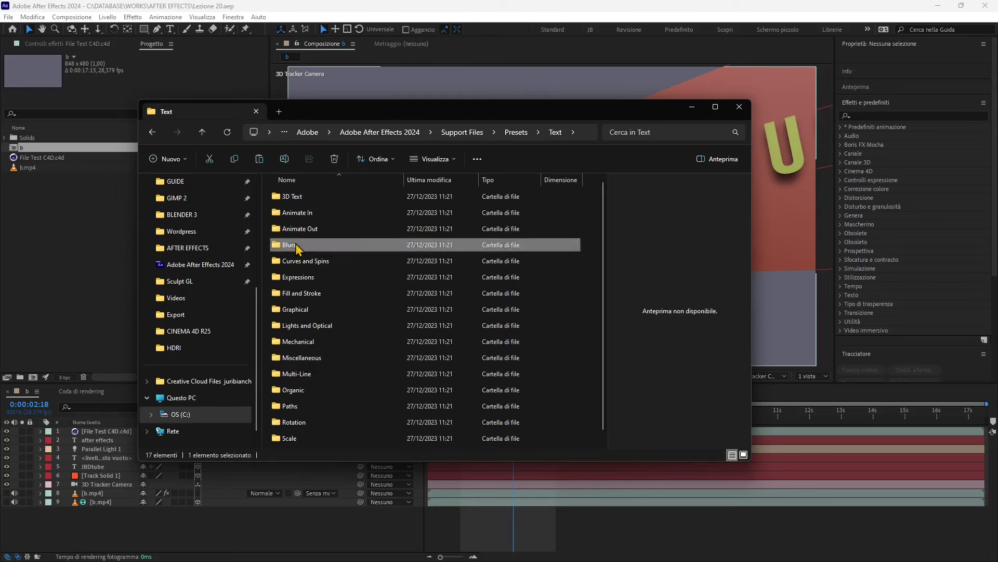
pyautogui.doubleClick(297, 246)
# Step: Check the Blur In By Word preset's properties, confirming its .ffx file type
pyautogui.click(295, 249)
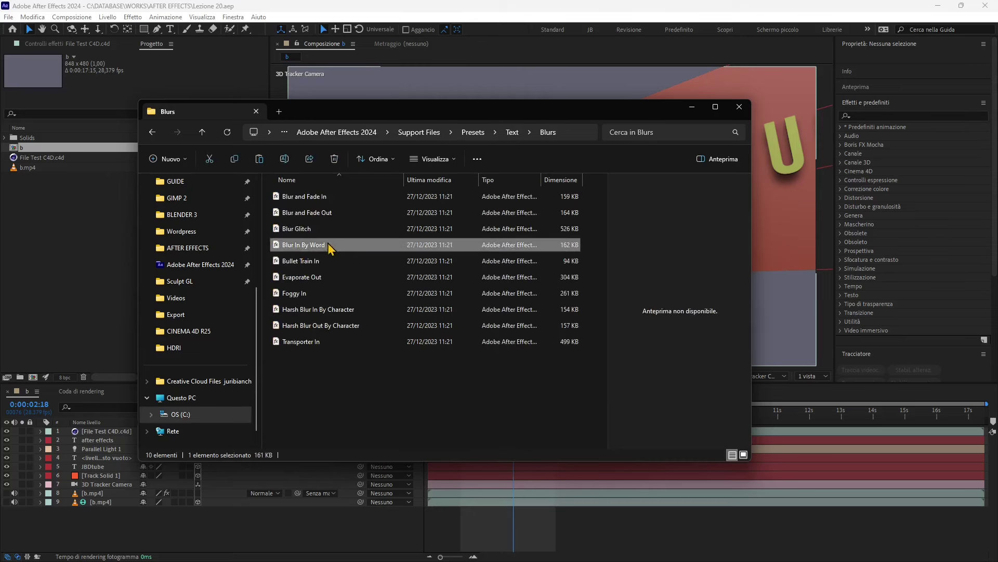
pyautogui.rightClick(323, 249)
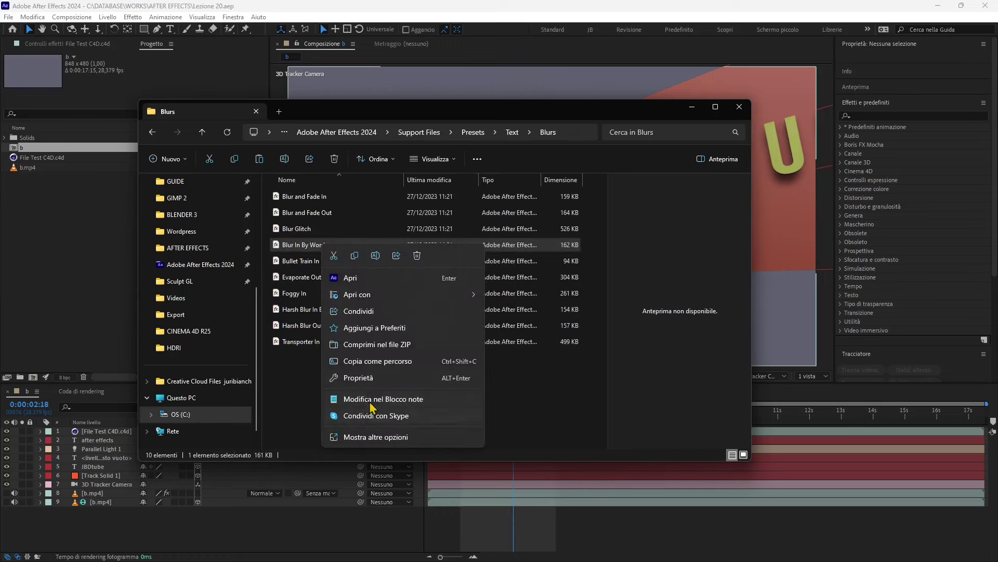
pyautogui.press('Escape')
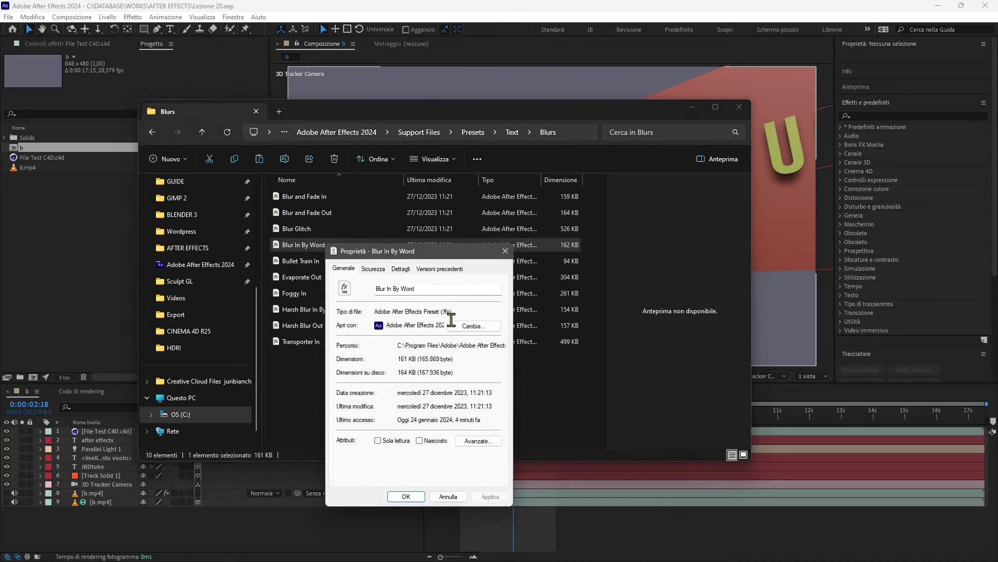
pyautogui.doubleClick(450, 312)
pyautogui.click(505, 251)
# Step: Return to Support Files, then switch to the 'after effects plugins' search results in the browser
pyautogui.click(427, 134)
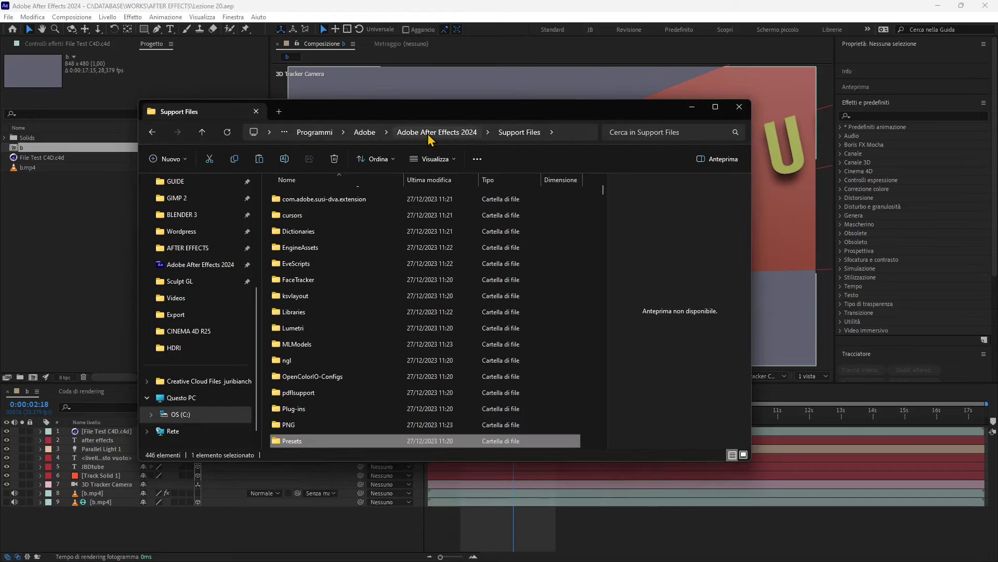
pyautogui.click(429, 133)
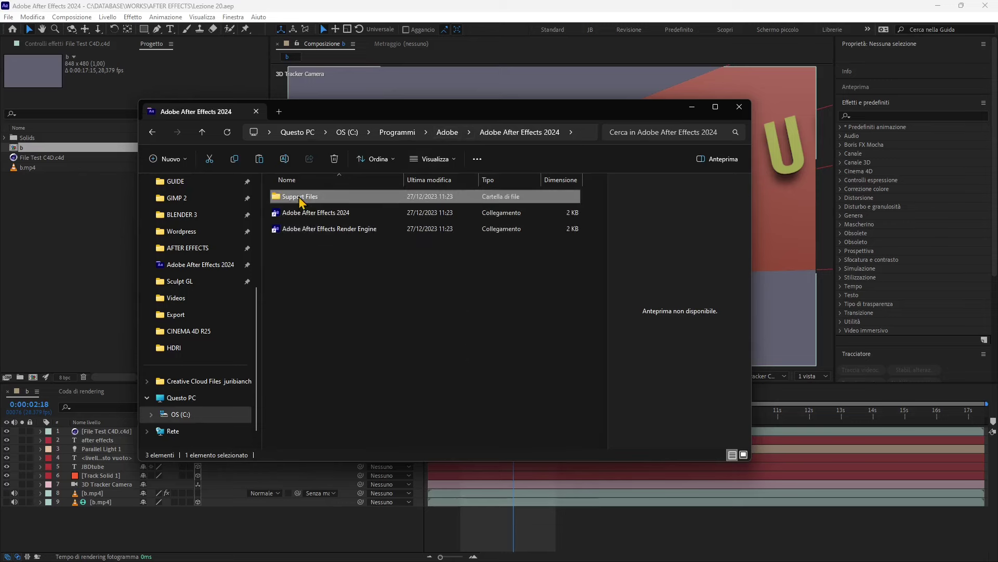
pyautogui.doubleClick(302, 198)
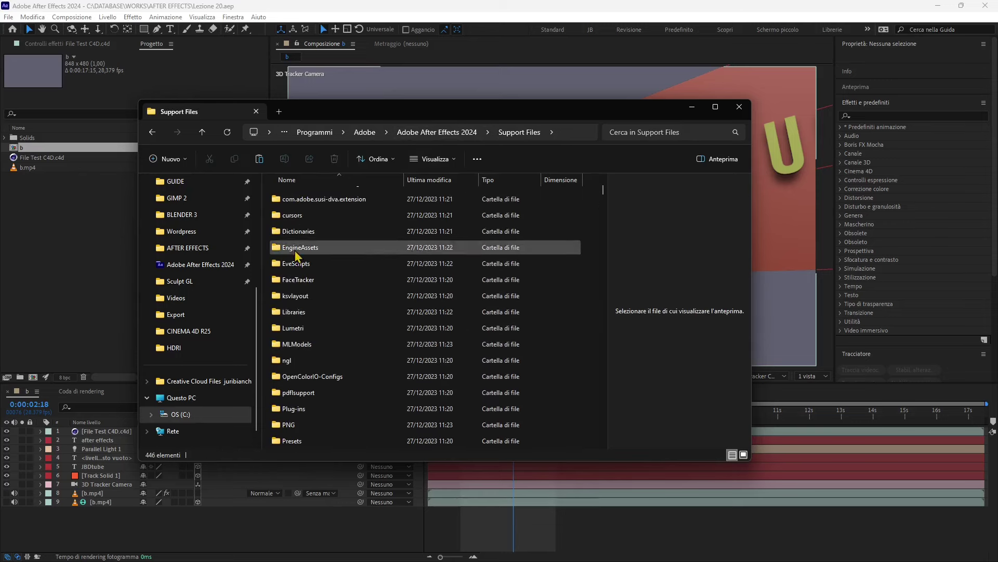
pyautogui.scroll(-3, 409, 366)
pyautogui.scroll(-3, 410, 365)
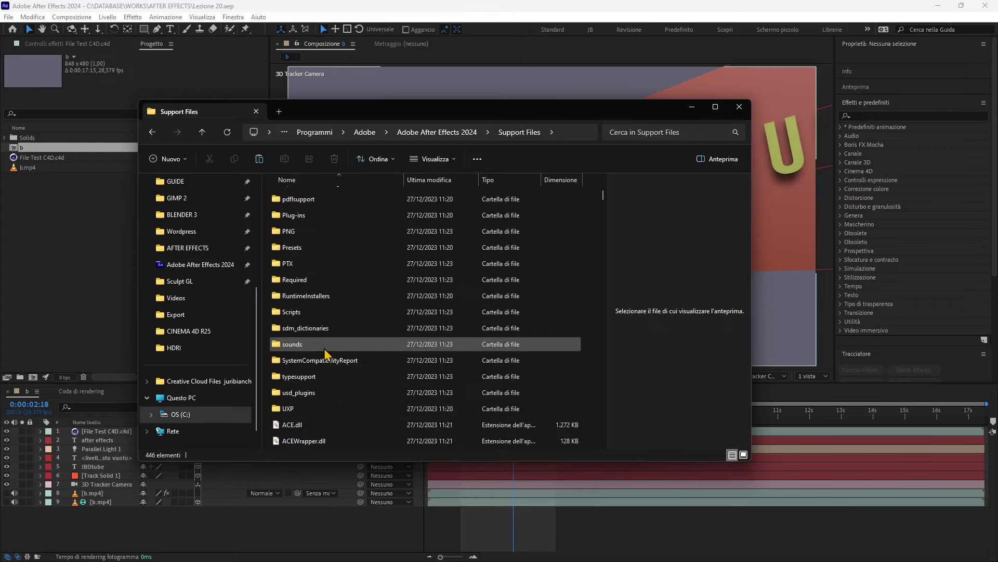
pyautogui.scroll(2, 327, 377)
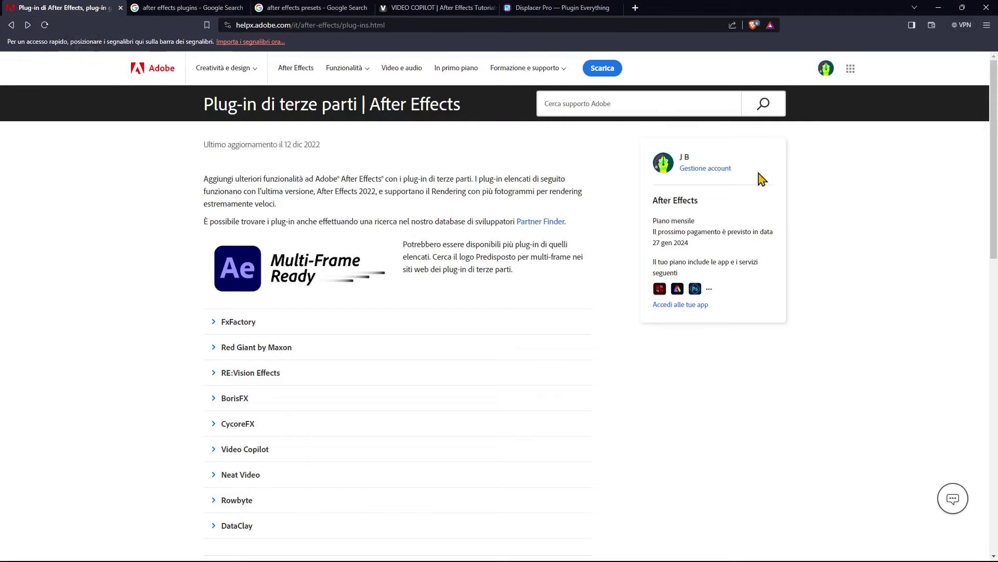
pyautogui.click(149, 8)
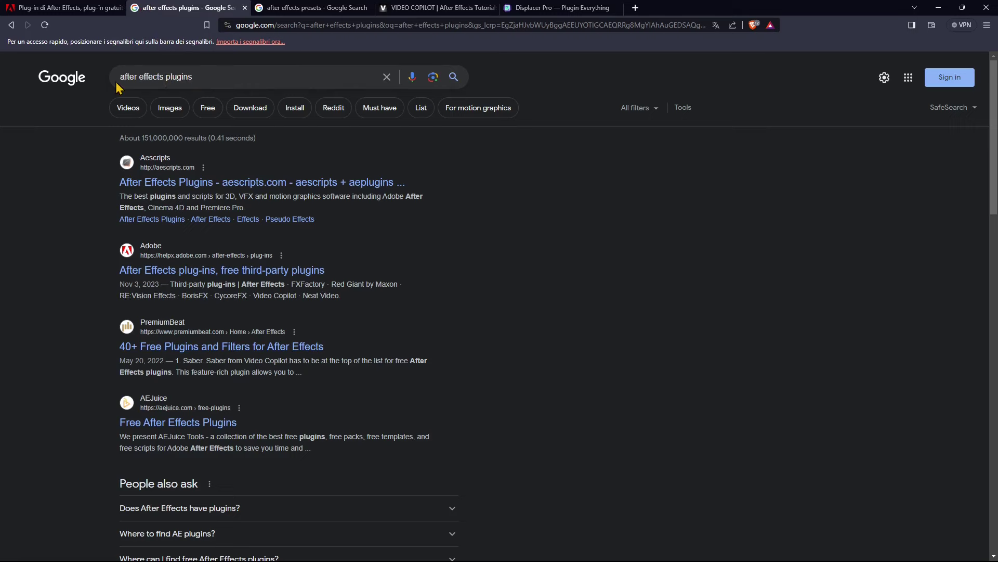
pyautogui.moveTo(121, 78); pyautogui.dragTo(195, 78)
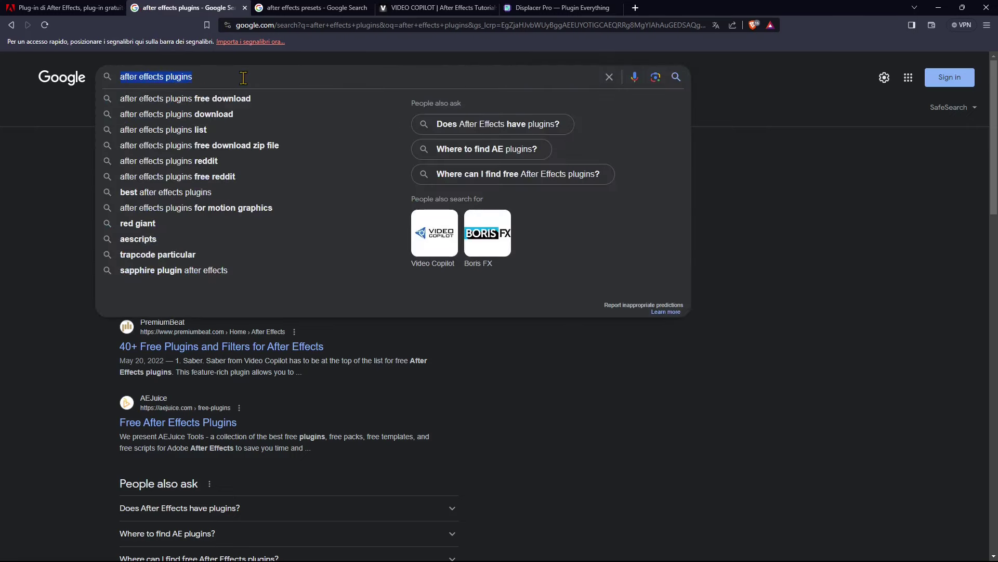
pyautogui.click(48, 177)
pyautogui.hotkey('ctrl', 'Tab')
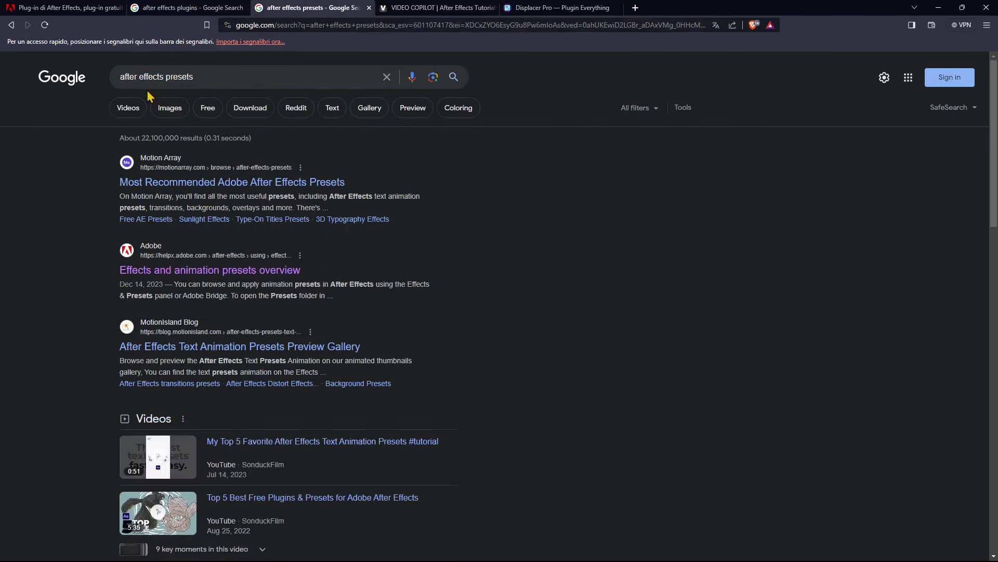
pyautogui.click(186, 8)
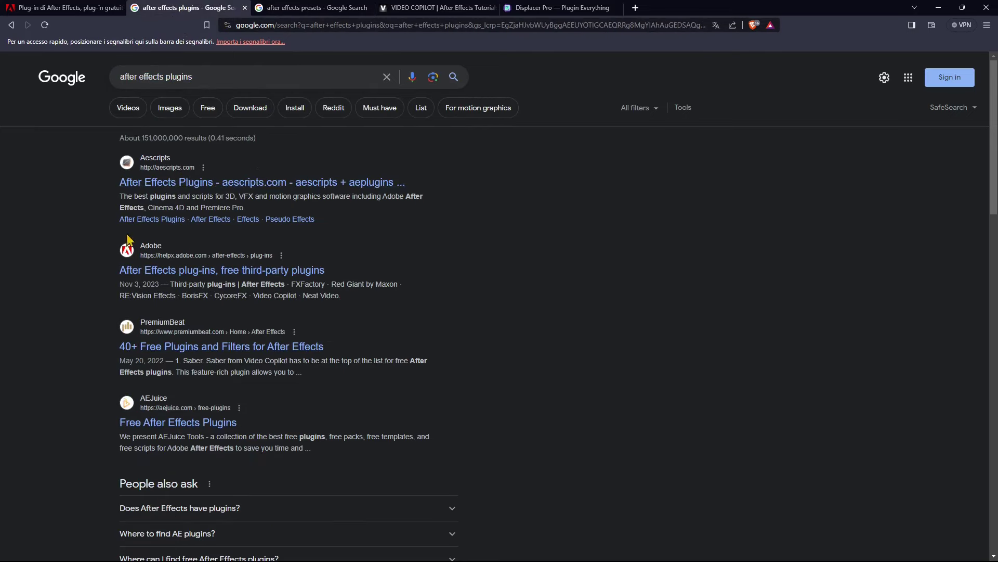
pyautogui.scroll(-3, 399, 281)
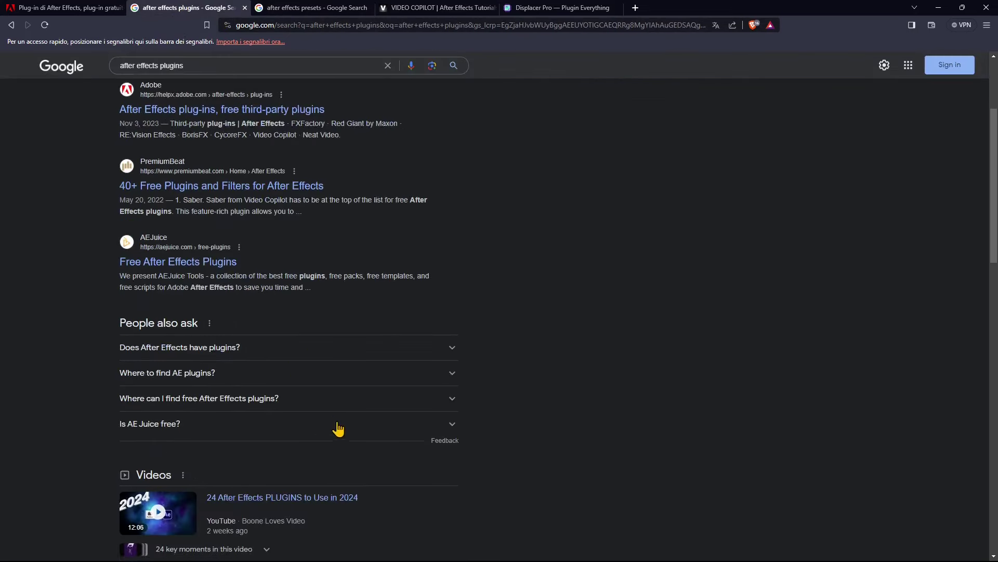
pyautogui.scroll(-6, 341, 427)
pyautogui.scroll(-2, 483, 310)
pyautogui.scroll(-2, 312, 332)
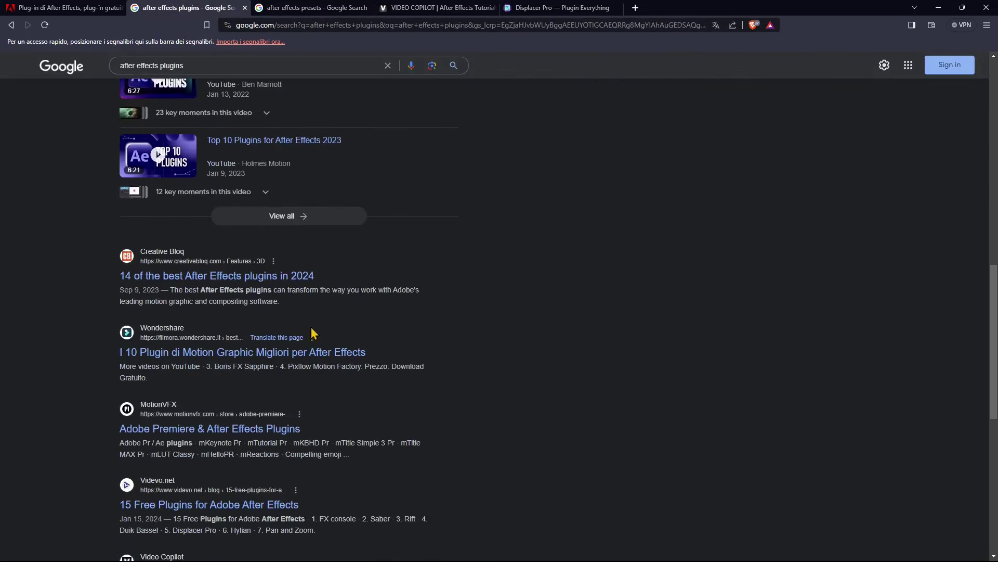
pyautogui.scroll(-2, 317, 309)
pyautogui.scroll(-1, 457, 283)
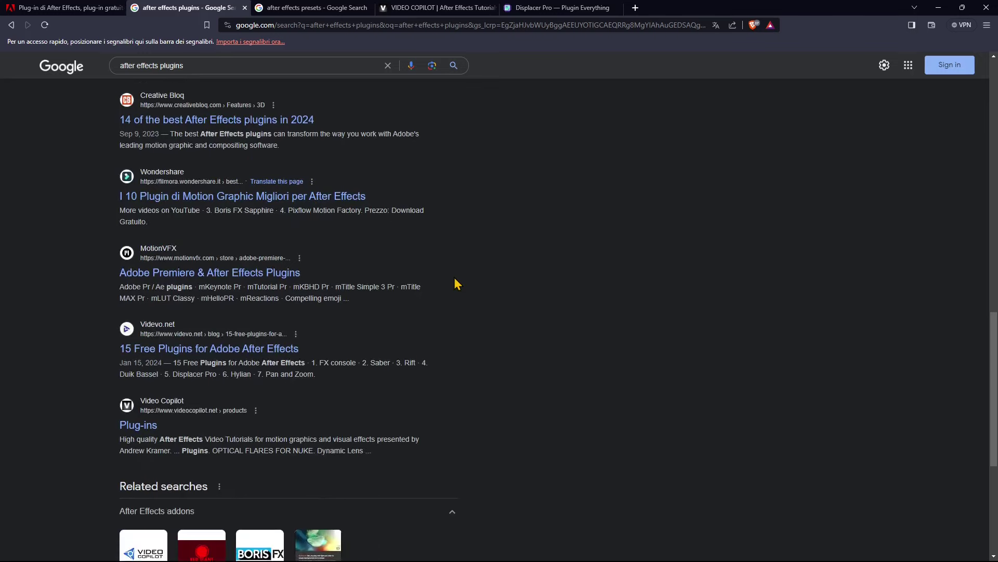
pyautogui.scroll(-2, 456, 283)
pyautogui.scroll(-2, 333, 264)
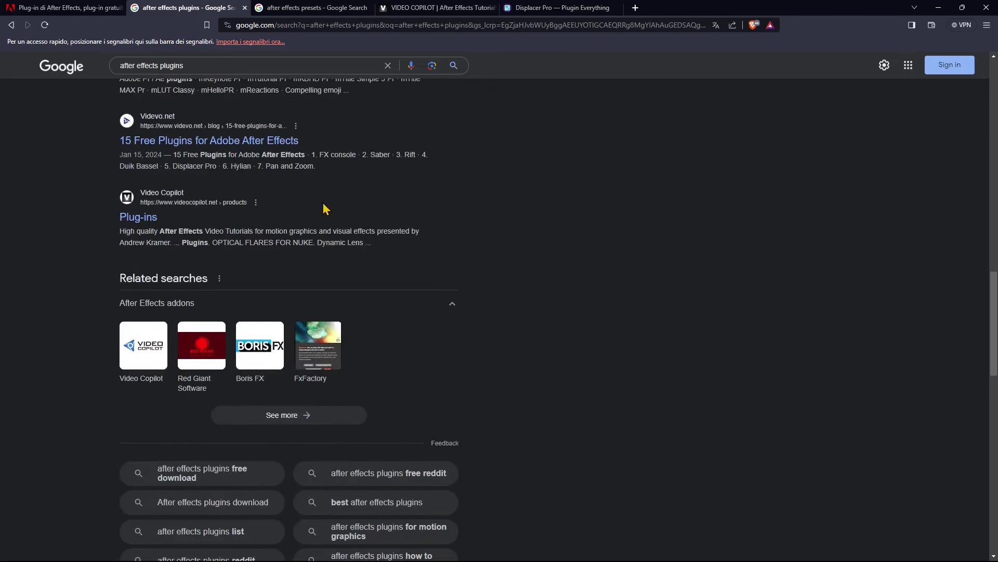
pyautogui.scroll(-2, 274, 138)
pyautogui.scroll(-2, 477, 298)
pyautogui.scroll(5, 477, 298)
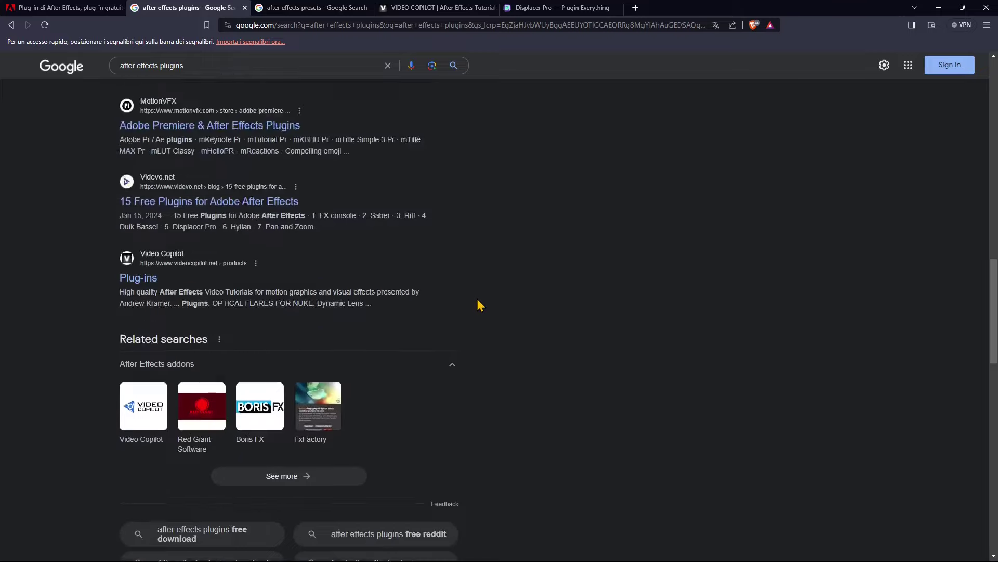
pyautogui.scroll(5, 476, 299)
pyautogui.scroll(6, 482, 304)
pyautogui.scroll(5, 481, 304)
# Step: On the Displacer Pro page, start the Download Free @ Gumroad checkout
pyautogui.click(436, 7)
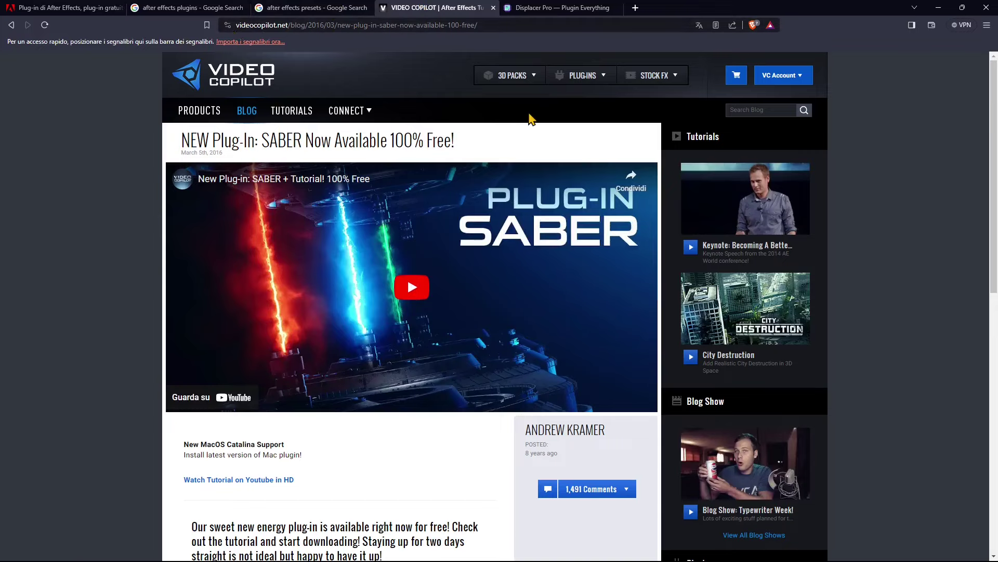
pyautogui.click(571, 11)
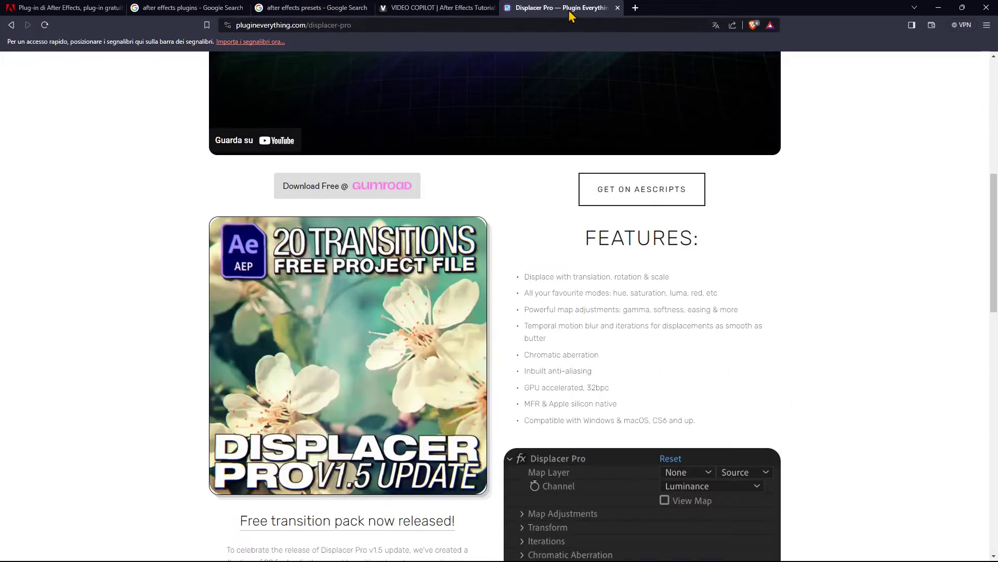
pyautogui.scroll(8, 484, 151)
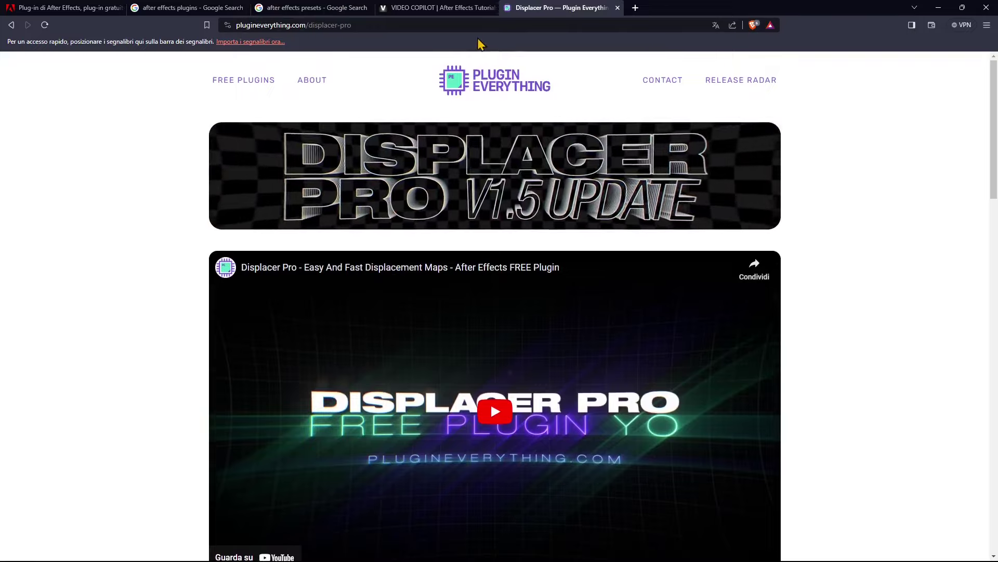
pyautogui.scroll(-3, 671, 367)
pyautogui.scroll(-3, 671, 367)
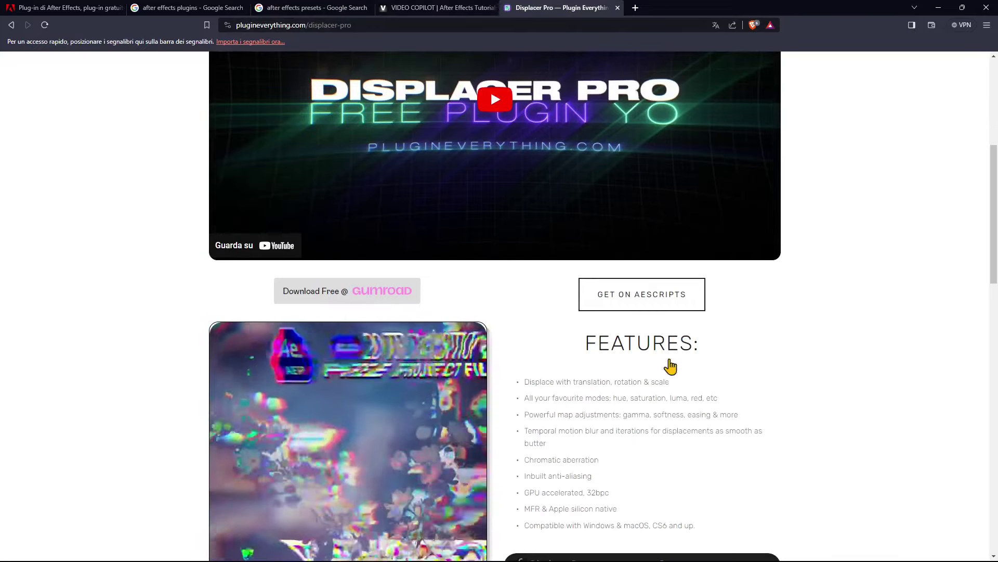
pyautogui.click(324, 300)
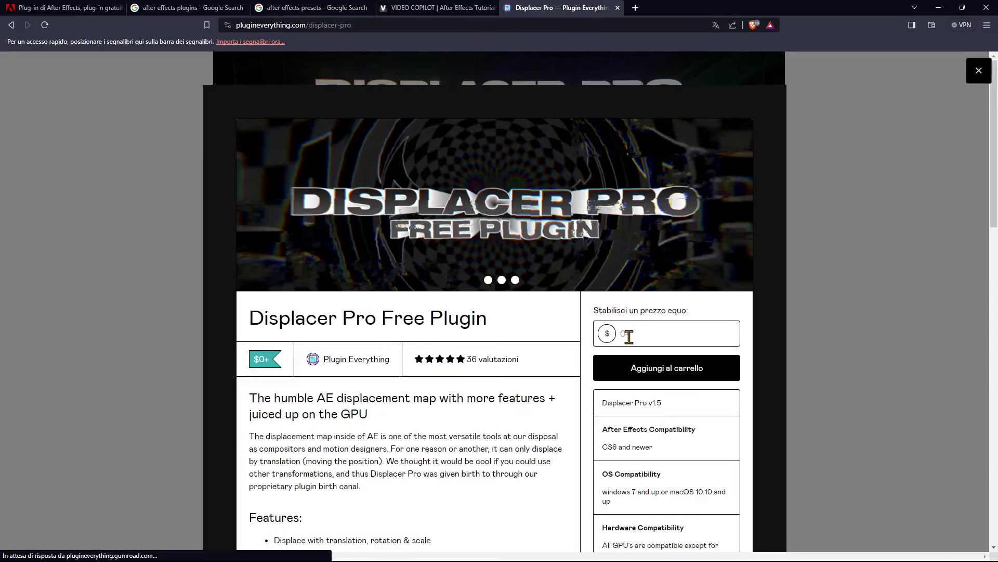
# Step: Enter a price of 0 and add the Displacer Pro Free Plugin to the cart
pyautogui.scroll(-1, 639, 320)
pyautogui.click(639, 281)
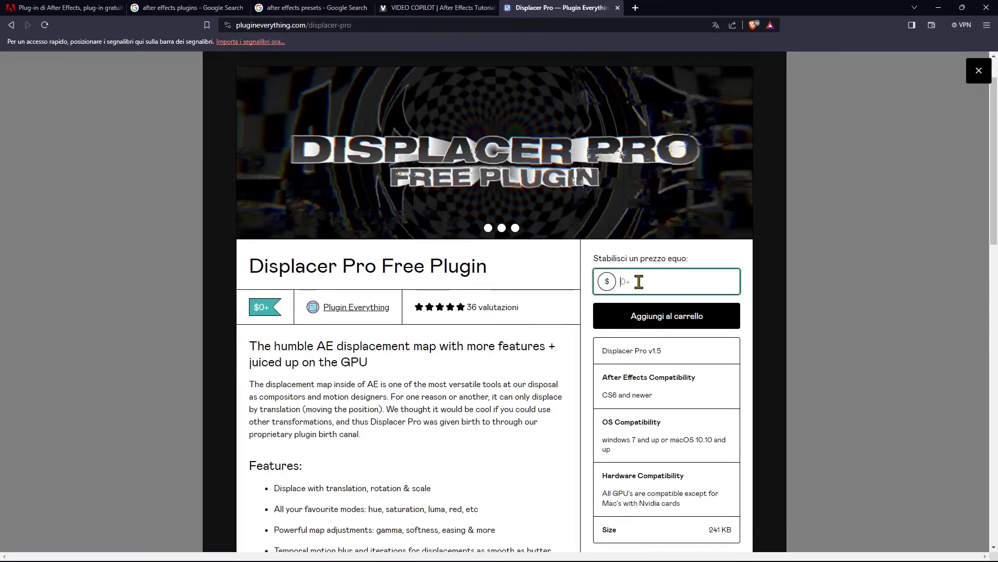
pyautogui.write('0')
pyautogui.scroll(-1, 598, 320)
pyautogui.click(640, 262)
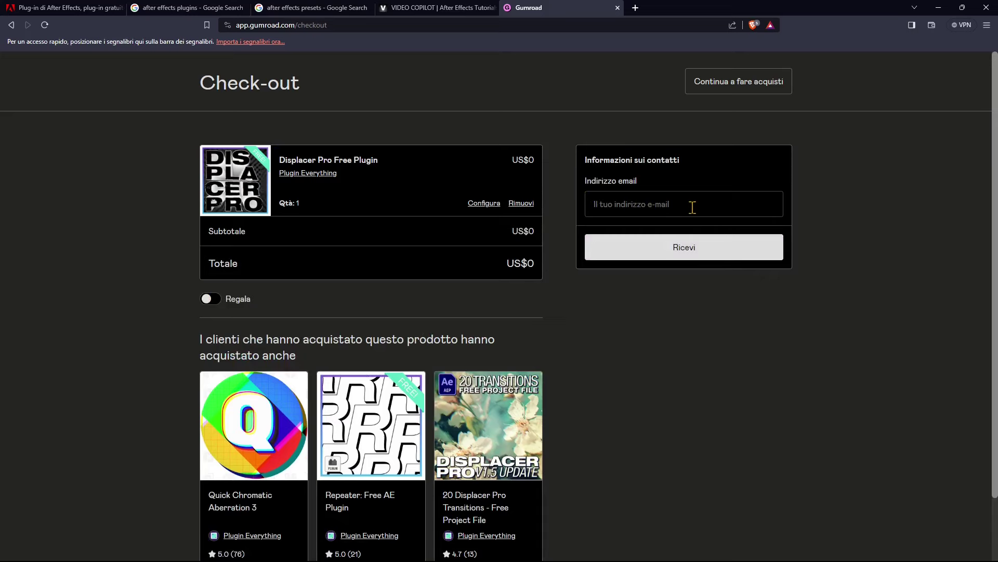
# Step: Download Displacer Pro v1.5.0.4.zip into a new 'plugins and presets' folder under AFTER EFFECTS
pyautogui.click(687, 255)
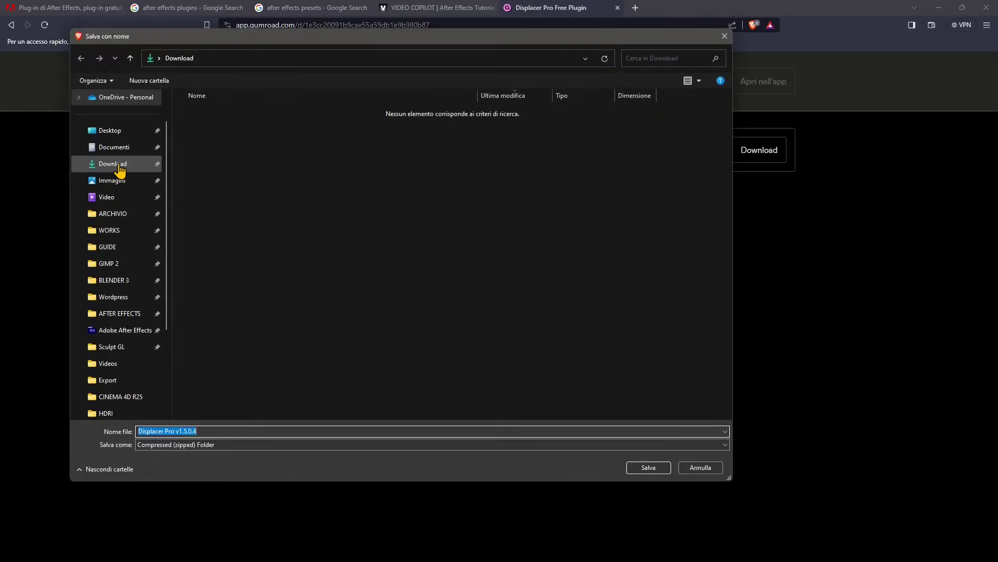
pyautogui.click(121, 314)
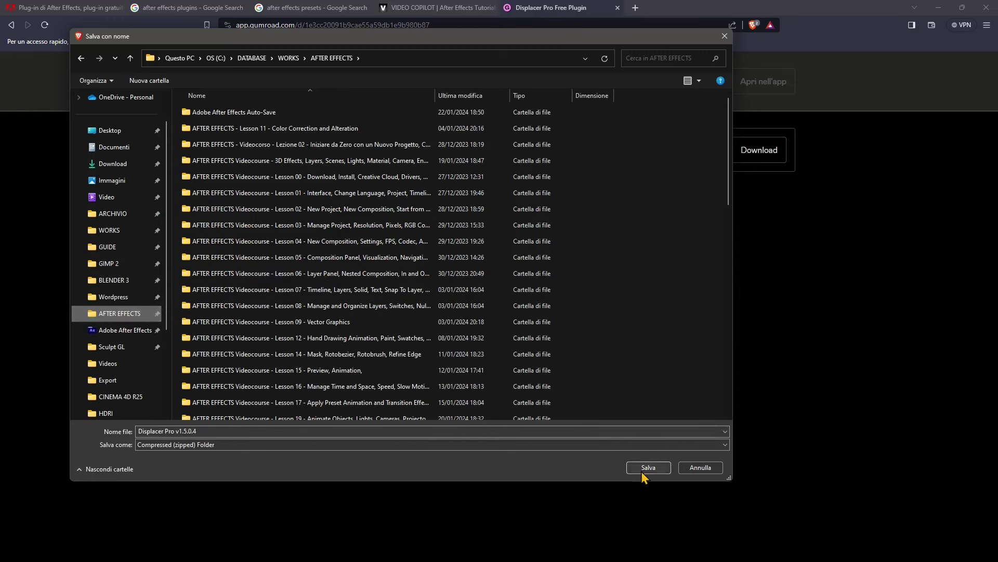
pyautogui.rightClick(178, 208)
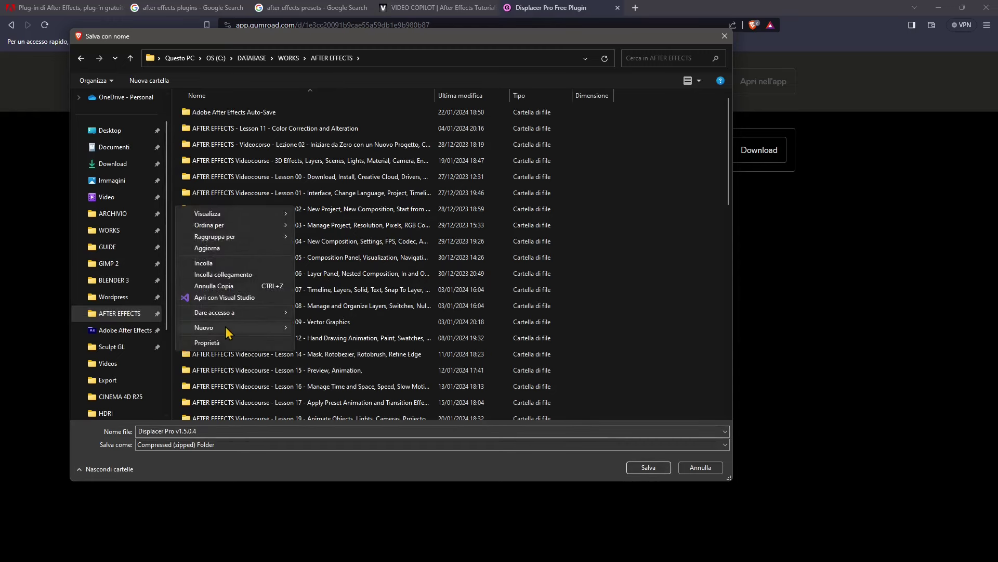
pyautogui.moveTo(226, 327)
pyautogui.click(329, 332)
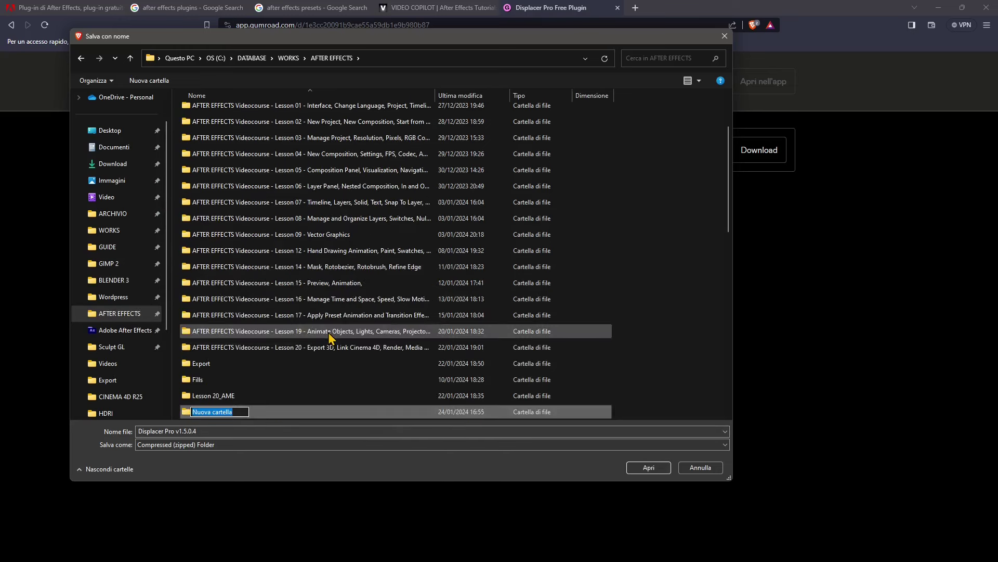
pyautogui.write('pl')
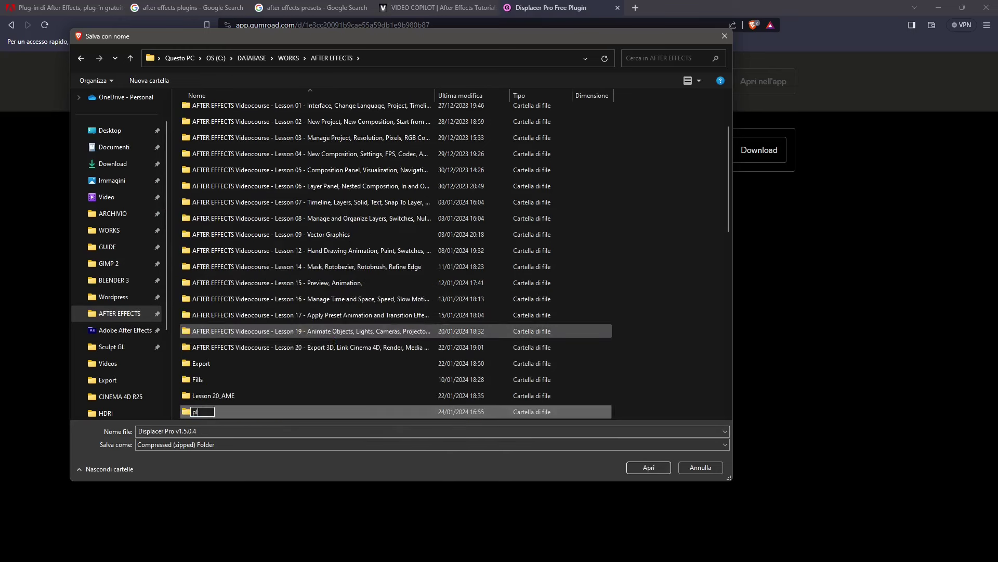
pyautogui.write('ugins and presets')
pyautogui.press('Return')
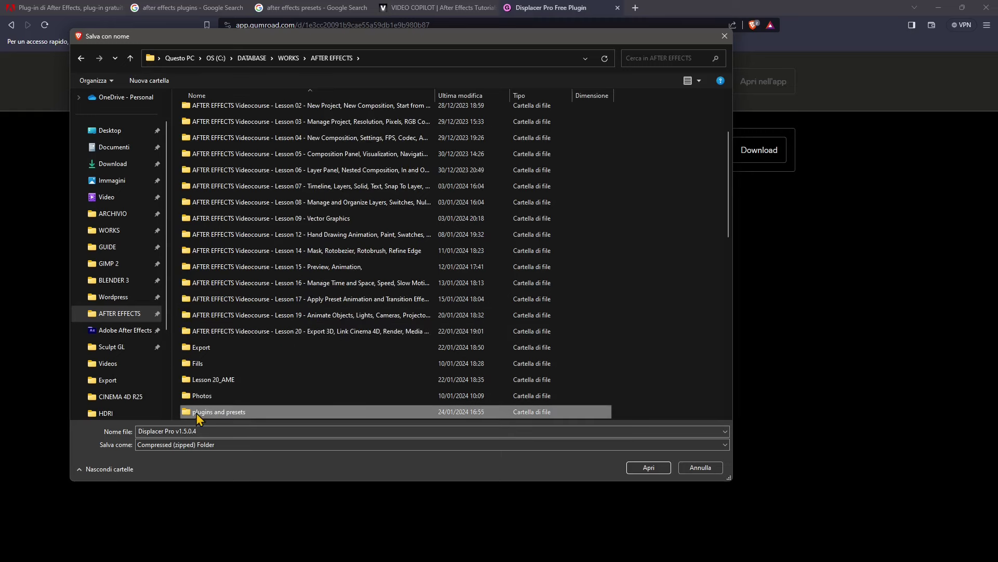
pyautogui.doubleClick(196, 413)
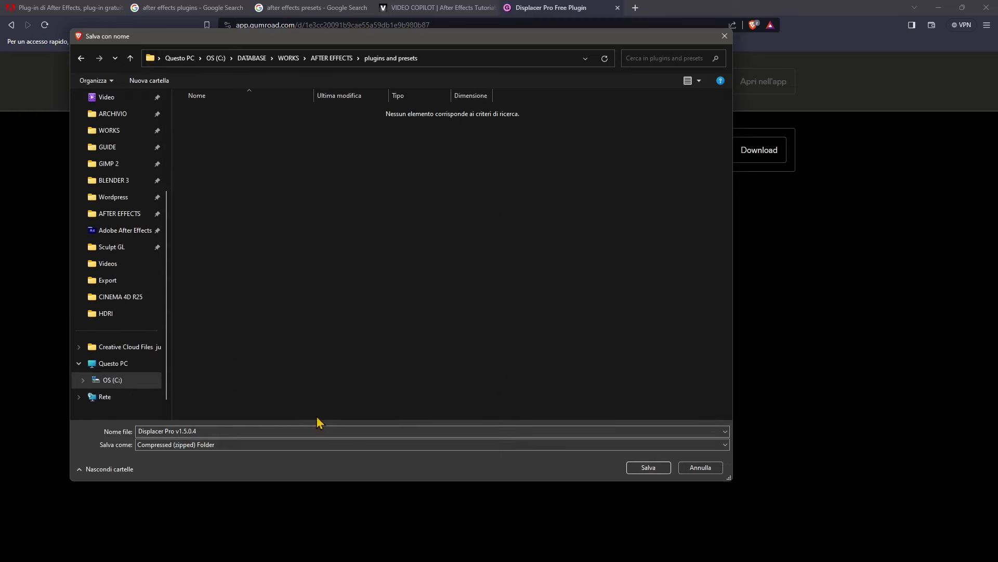
pyautogui.click(657, 470)
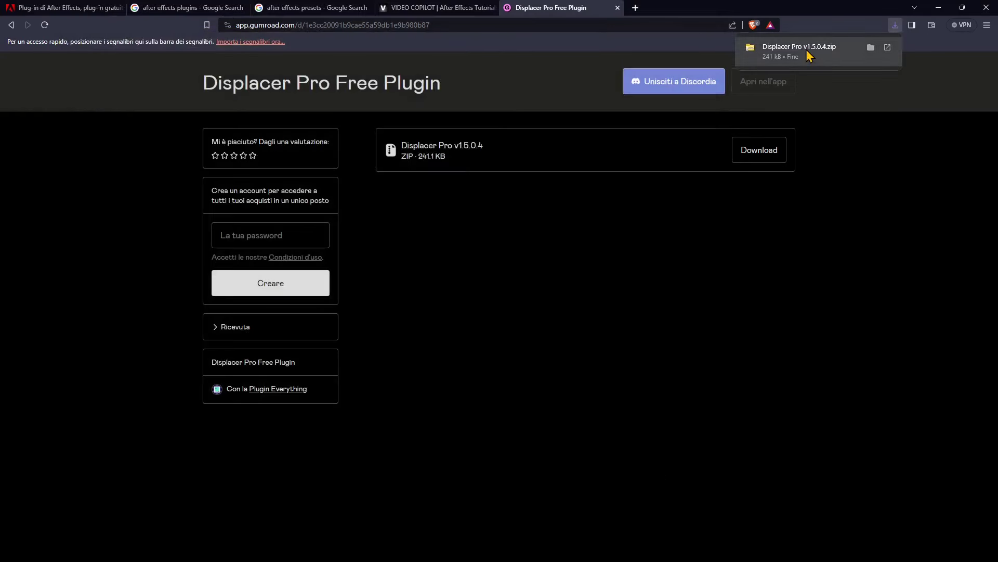
# Step: Open the downloaded zip, browse to Displacer Pro v1.5.0.4 > Win and extract it into plugins and presets
pyautogui.click(806, 49)
pyautogui.click(364, 228)
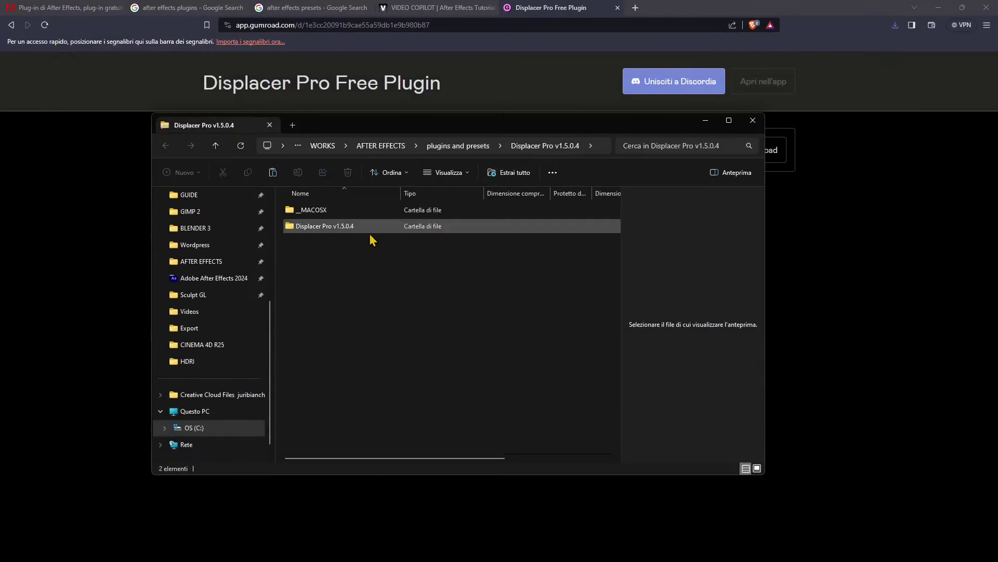
pyautogui.doubleClick(333, 230)
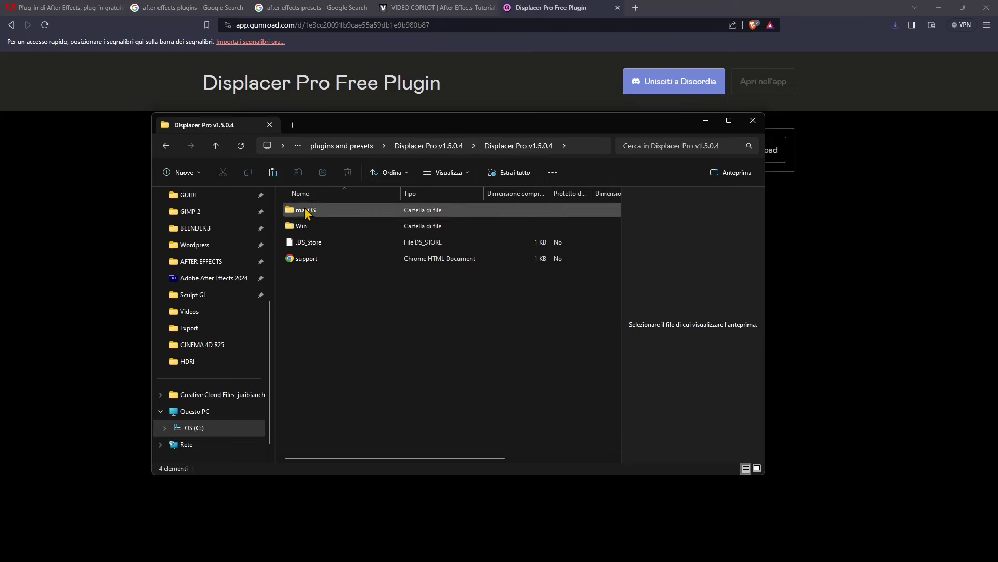
pyautogui.click(302, 231)
pyautogui.doubleClick(302, 231)
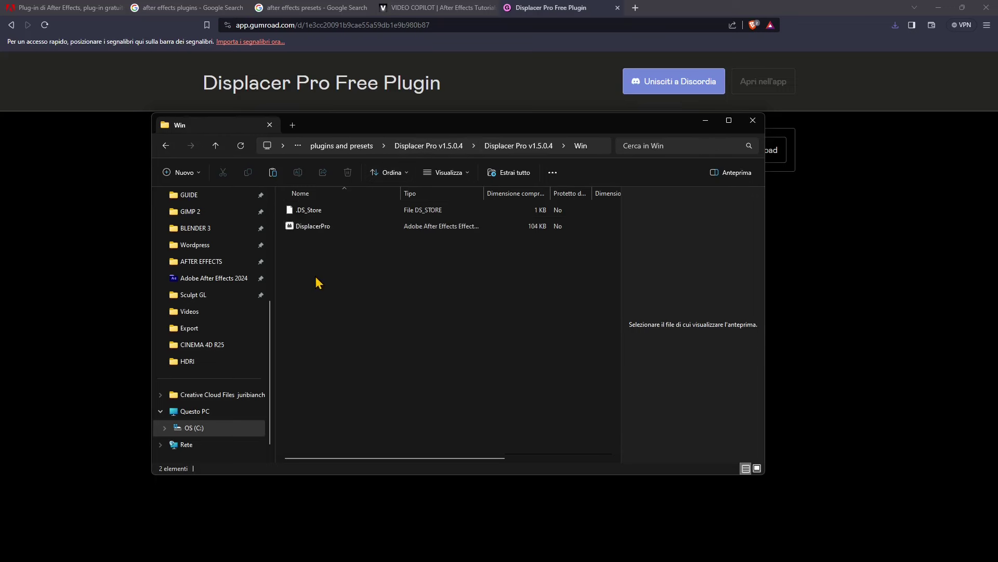
pyautogui.click(307, 230)
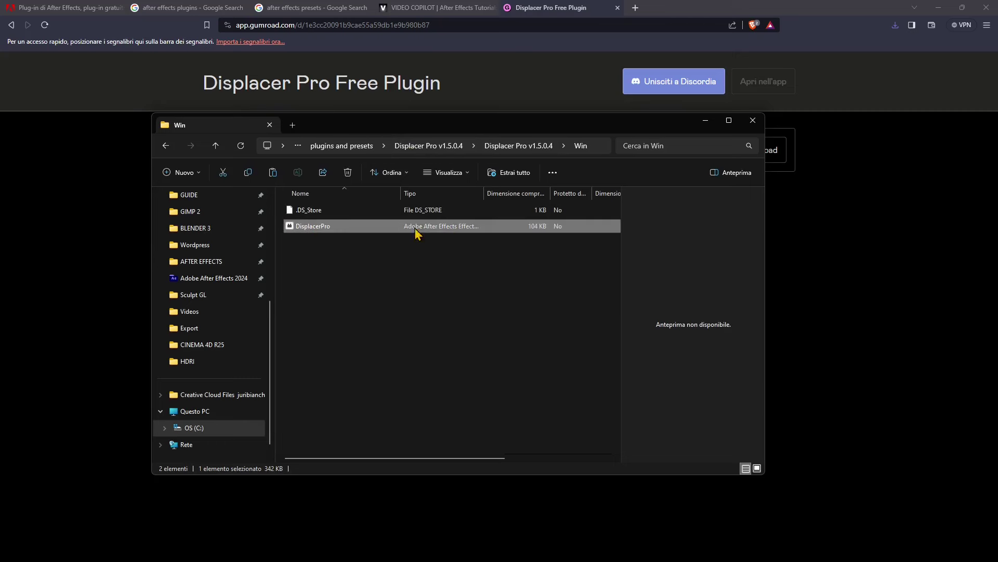
pyautogui.moveTo(307, 228)
pyautogui.mouseDown()
pyautogui.moveTo(346, 154)
pyautogui.moveTo(426, 154)
pyautogui.mouseUp()
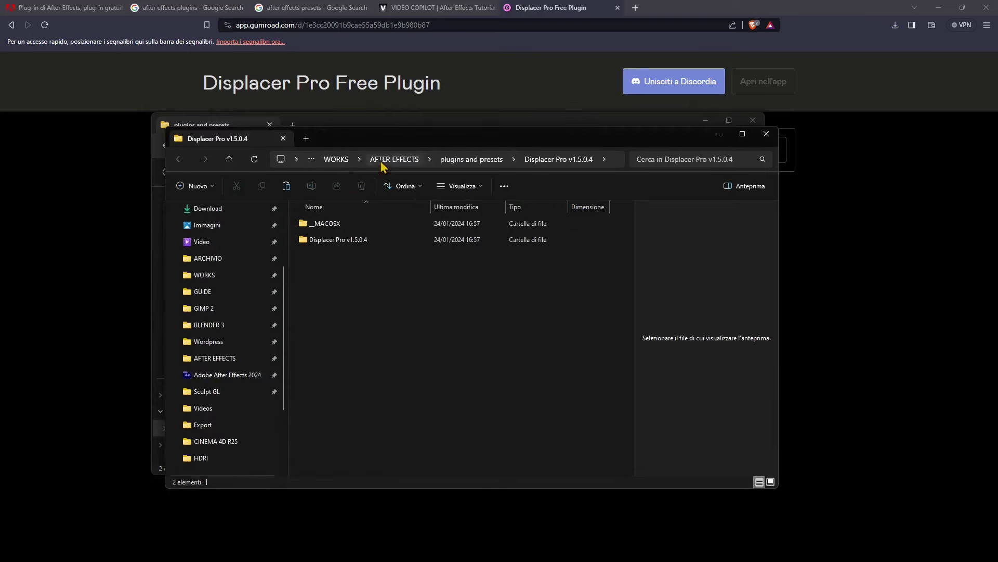
# Step: Select DisplacerPro in the unpacked Win folder and go to the Adobe After Effects 2024 folder
pyautogui.doubleClick(337, 242)
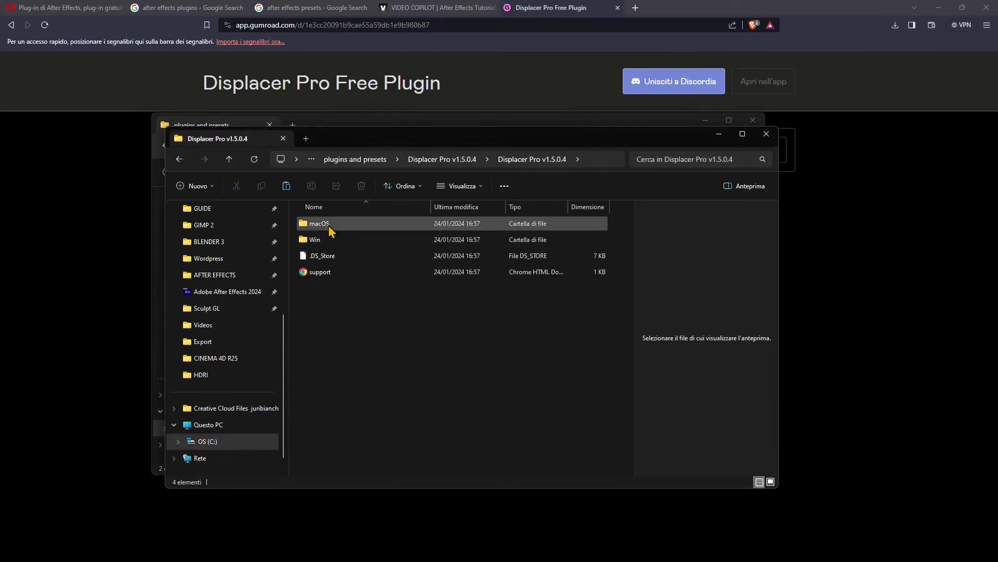
pyautogui.doubleClick(322, 241)
pyautogui.click(336, 244)
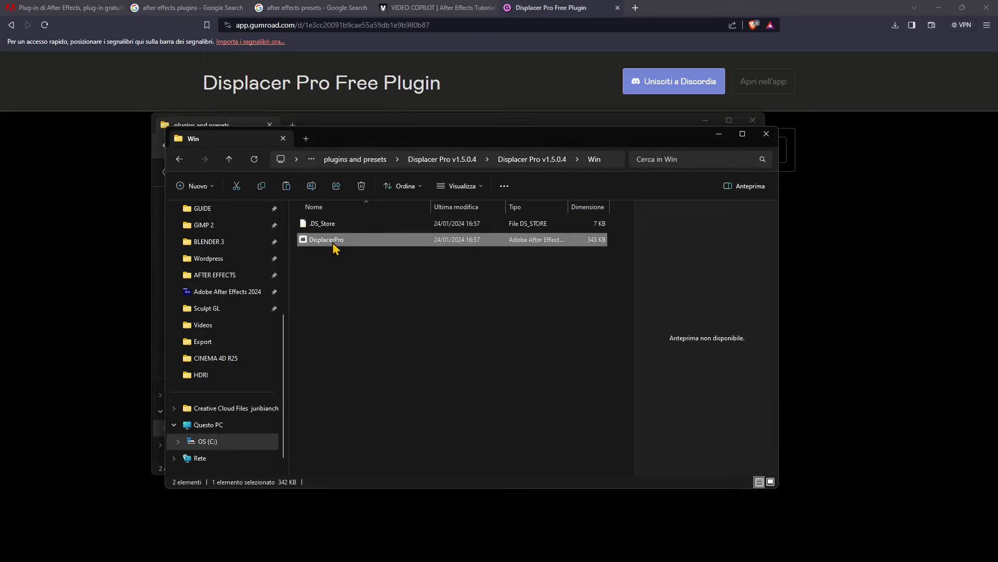
pyautogui.click(225, 295)
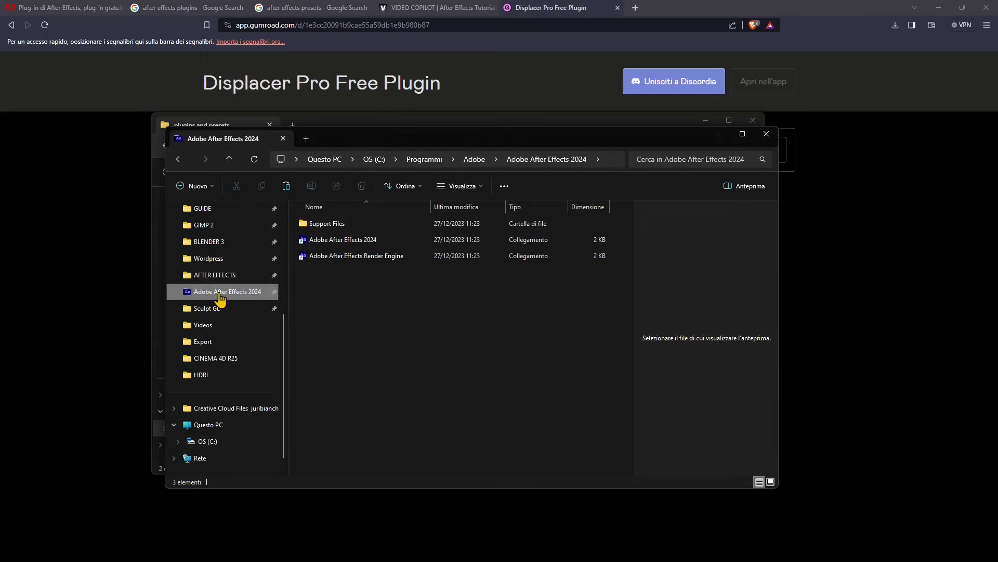
# Step: Paste DisplacerPro into Support Files > Plug-ins, approving the administrator permission prompt
pyautogui.doubleClick(320, 224)
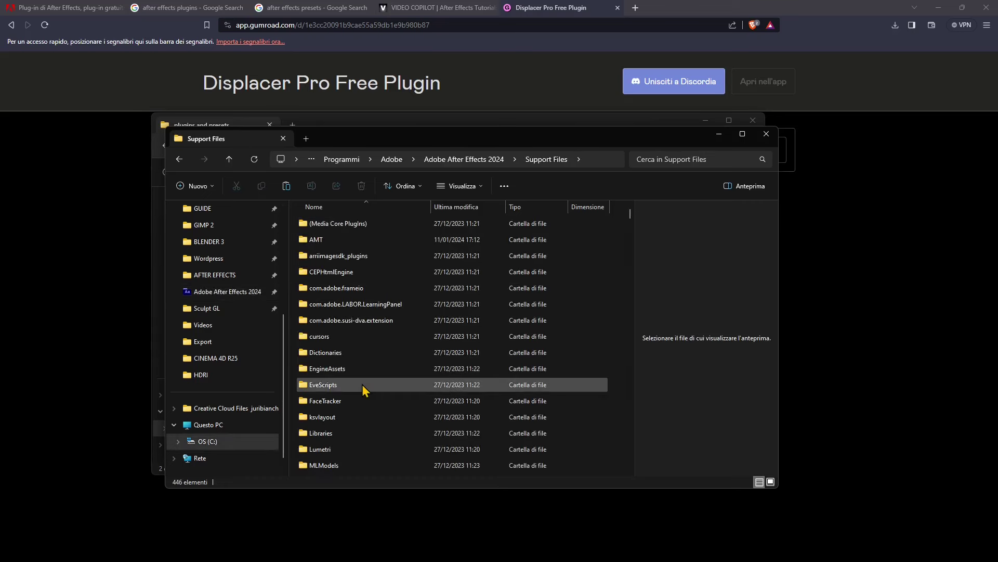
pyautogui.scroll(-2, 362, 386)
pyautogui.doubleClick(335, 436)
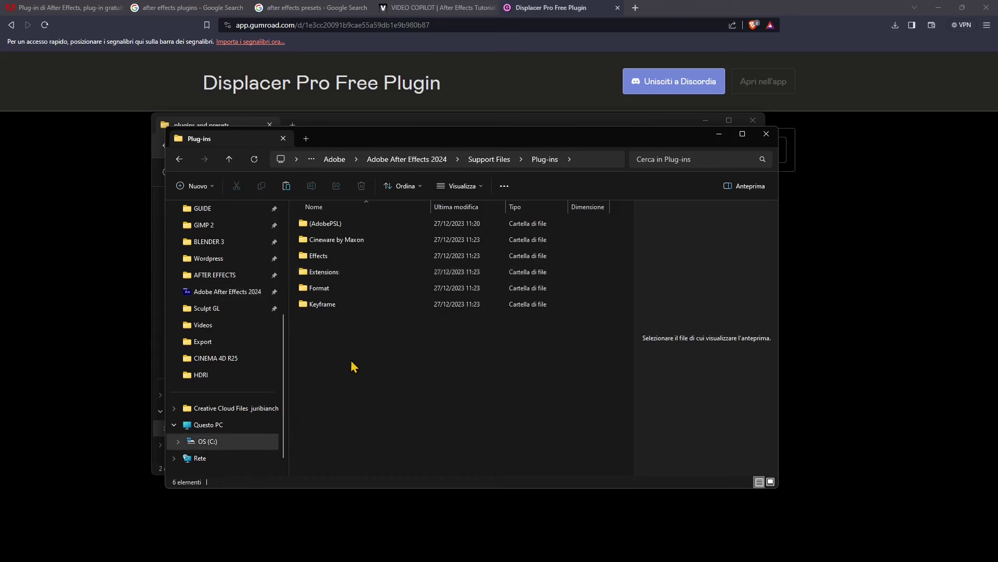
pyautogui.hotkey('ctrl', 'v')
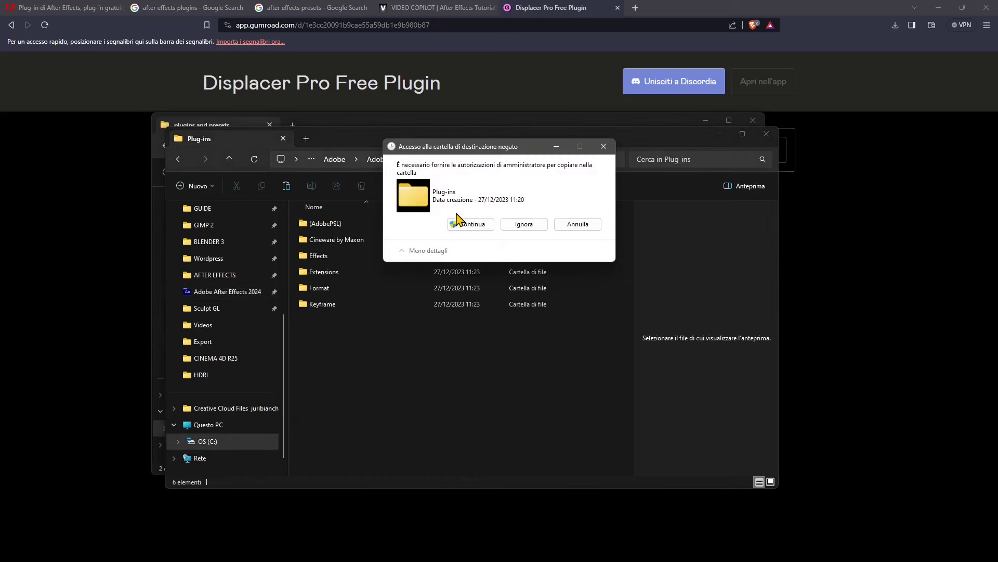
pyautogui.click(473, 226)
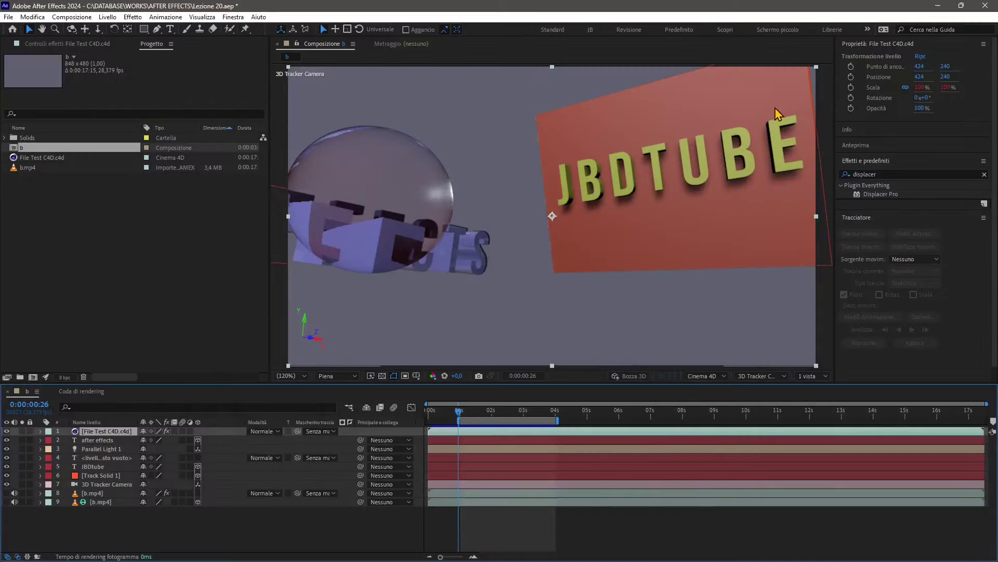
# Step: Find Displacer Pro via a 'displacer' effects search and drop it onto the File Test C4D.c4d layer
pyautogui.click(884, 174)
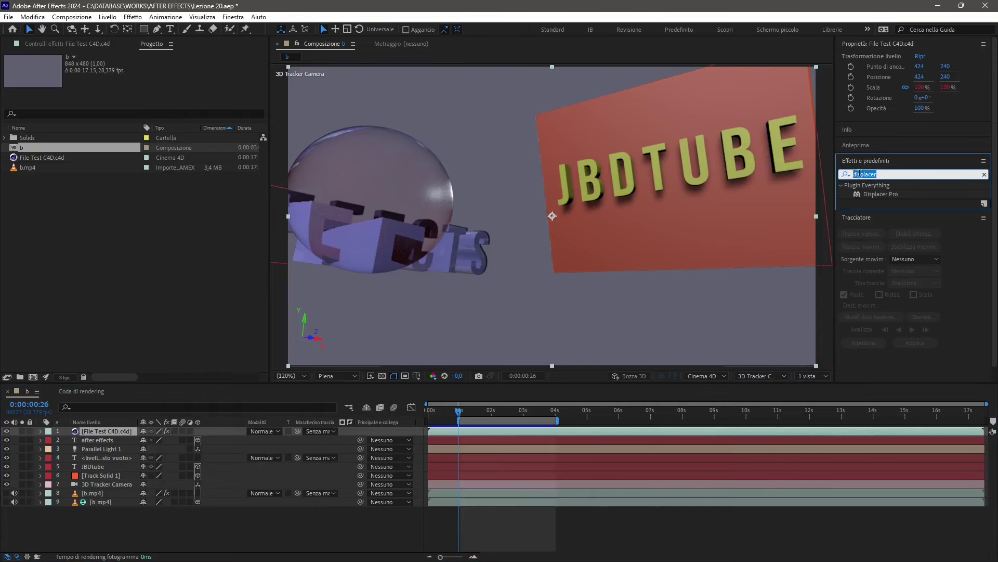
pyautogui.click(856, 196)
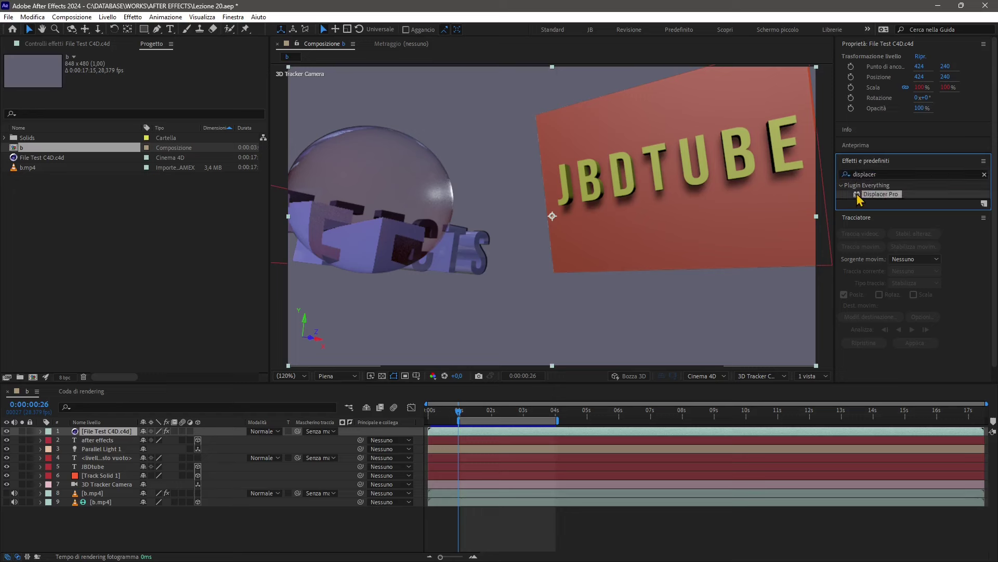
pyautogui.moveTo(858, 199); pyautogui.dragTo(542, 167)
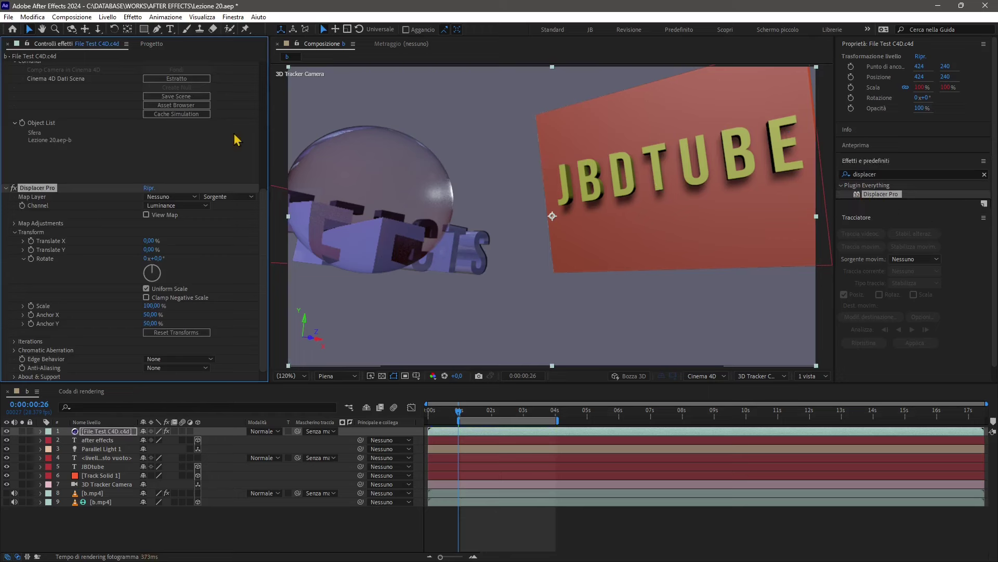
# Step: Reveal the Displacer Pro entry under Plugin Everything in the Effect menu
pyautogui.click(131, 17)
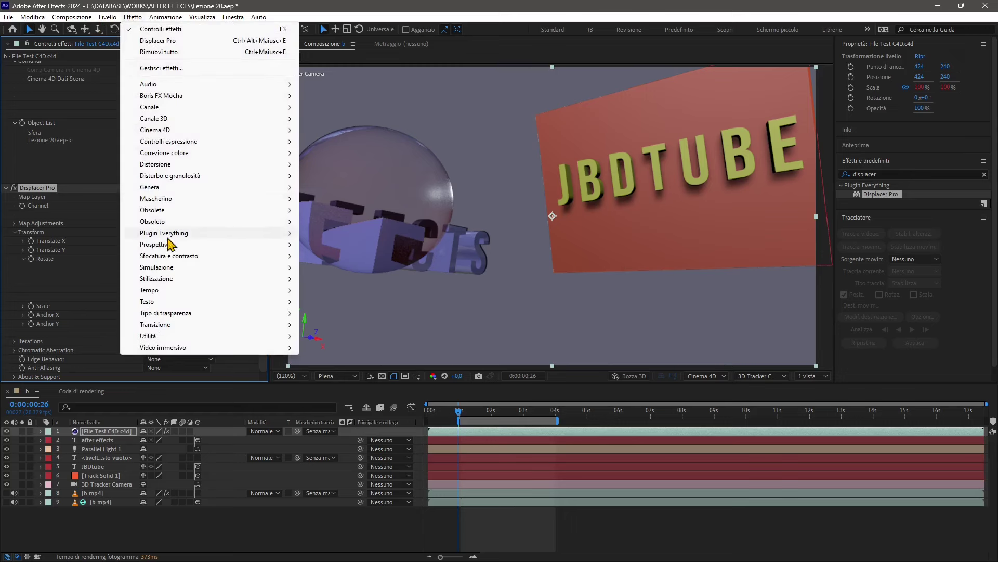
pyautogui.moveTo(169, 234)
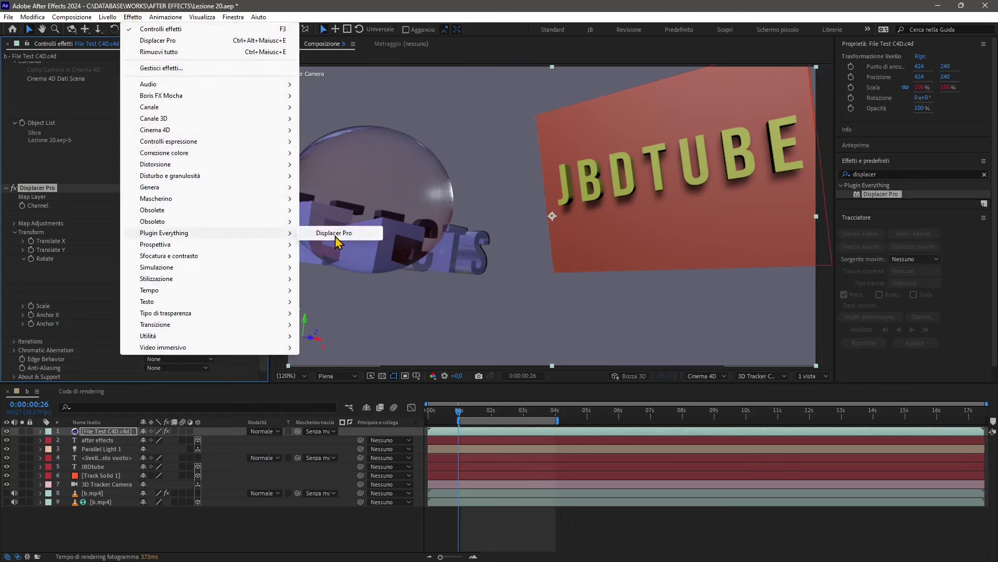